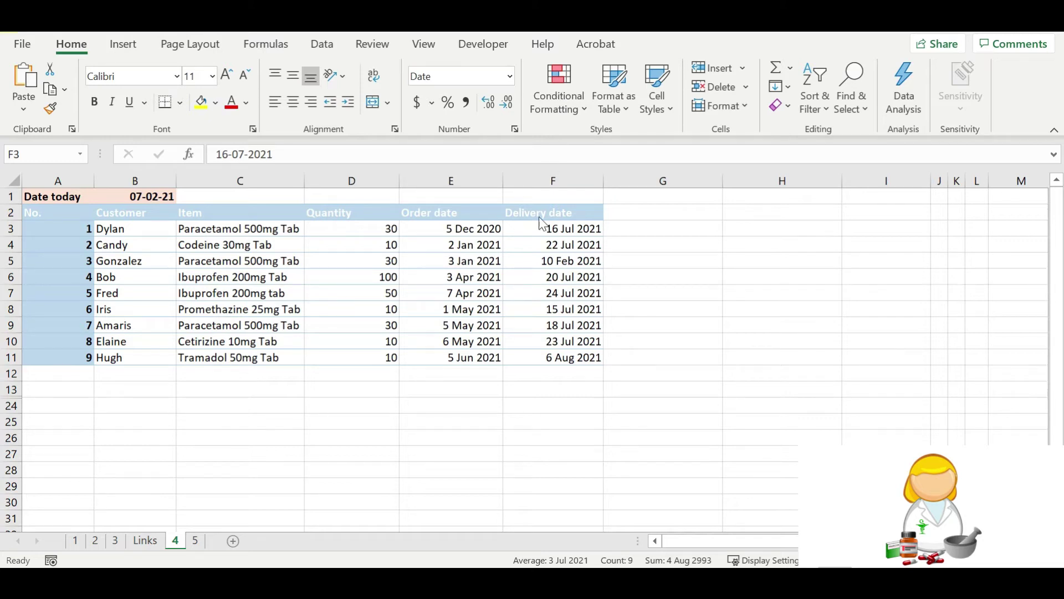
Set up a conditional formatting rule for the delivery dates F3:F11 matching cell values less than =$B$1+7
left_click(554, 230)
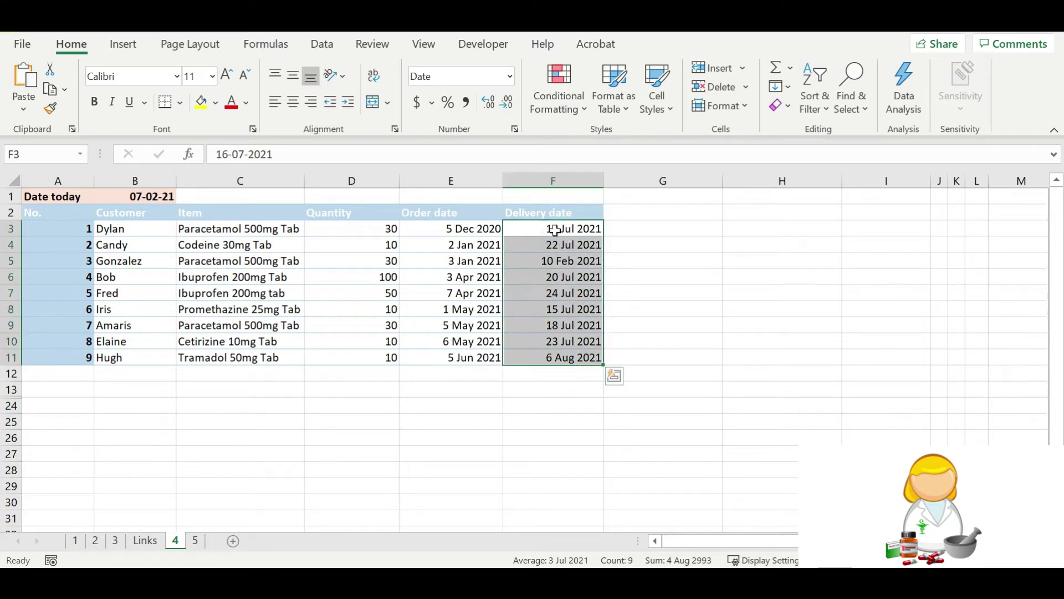
left_click(569, 109)
left_click(621, 337)
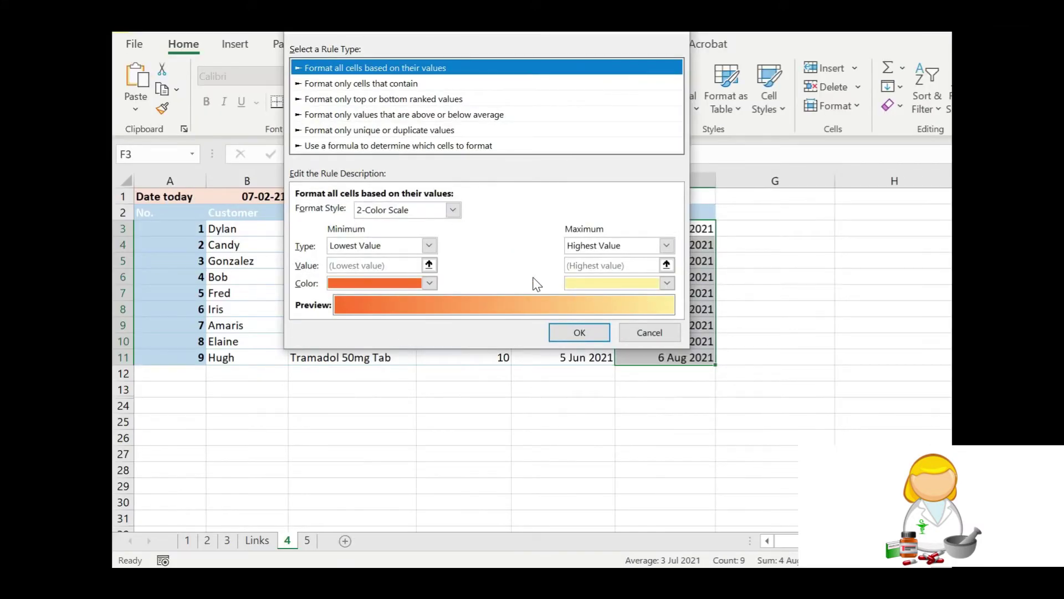
left_click(427, 84)
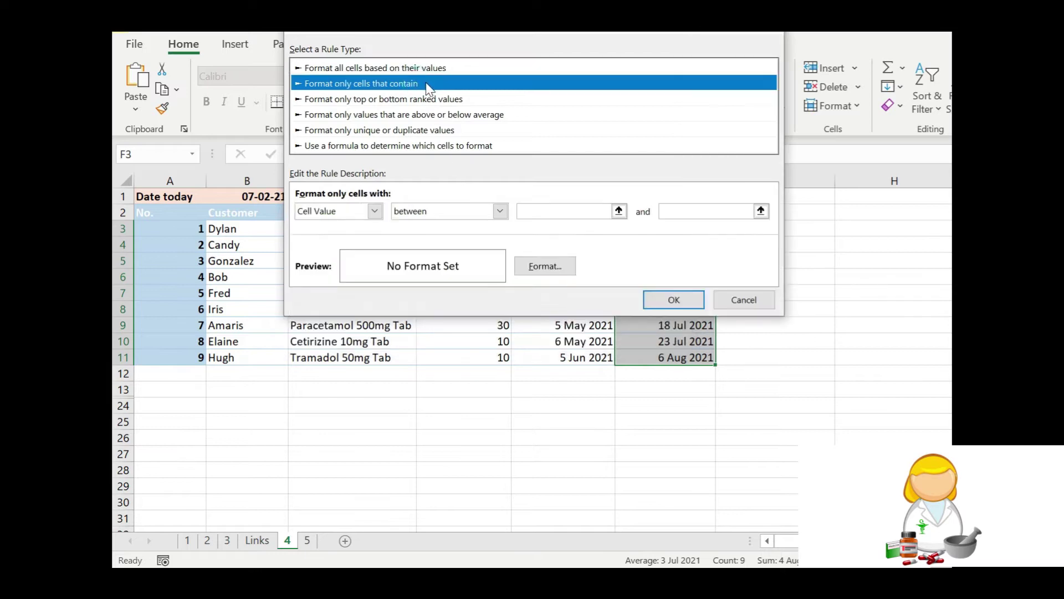
left_click(449, 210)
left_click(447, 284)
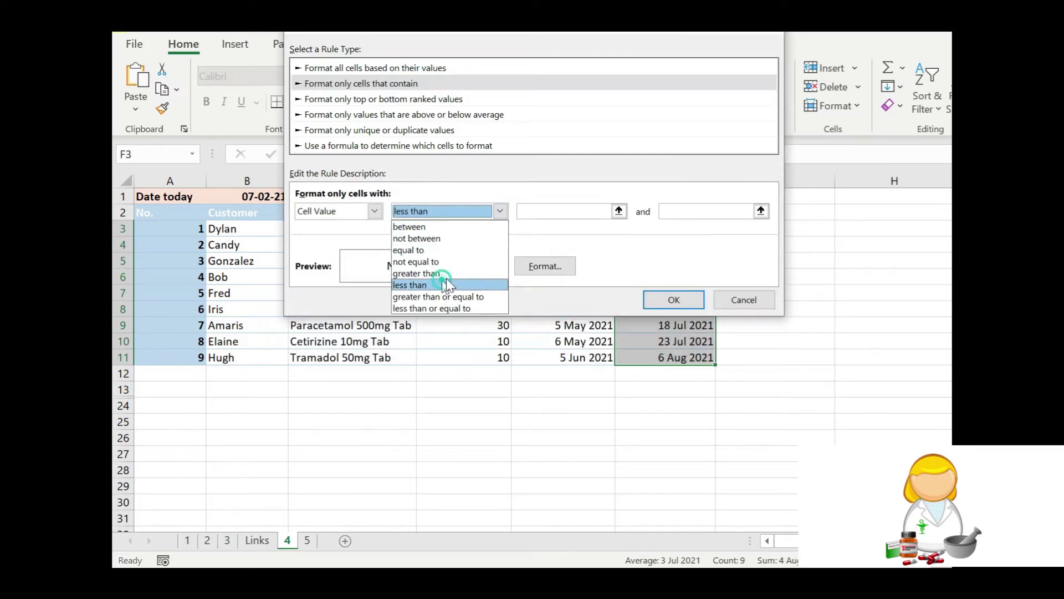
left_click(541, 212)
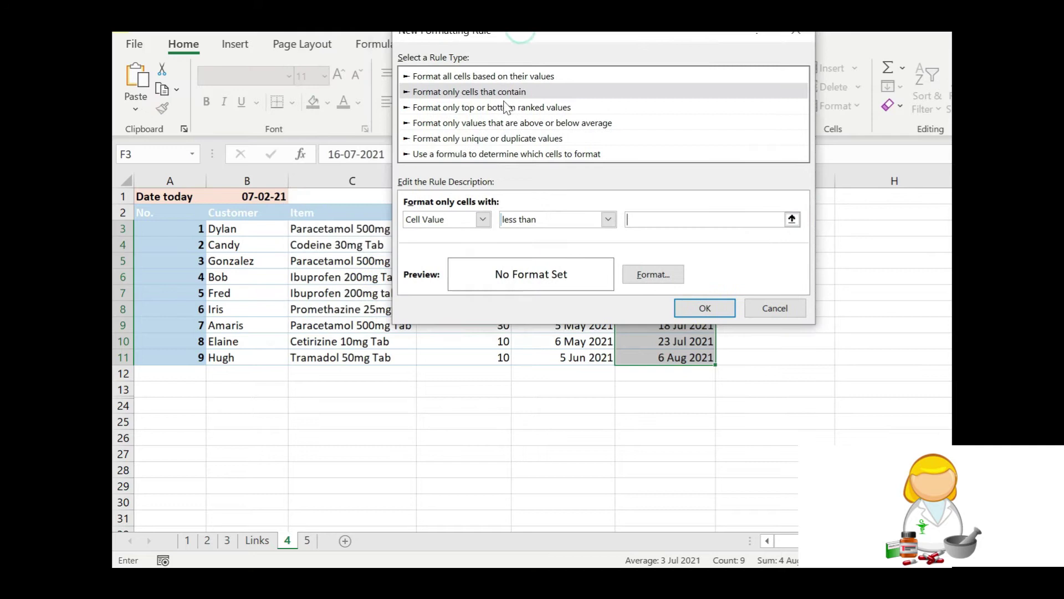
left_click(247, 195)
type("+7")
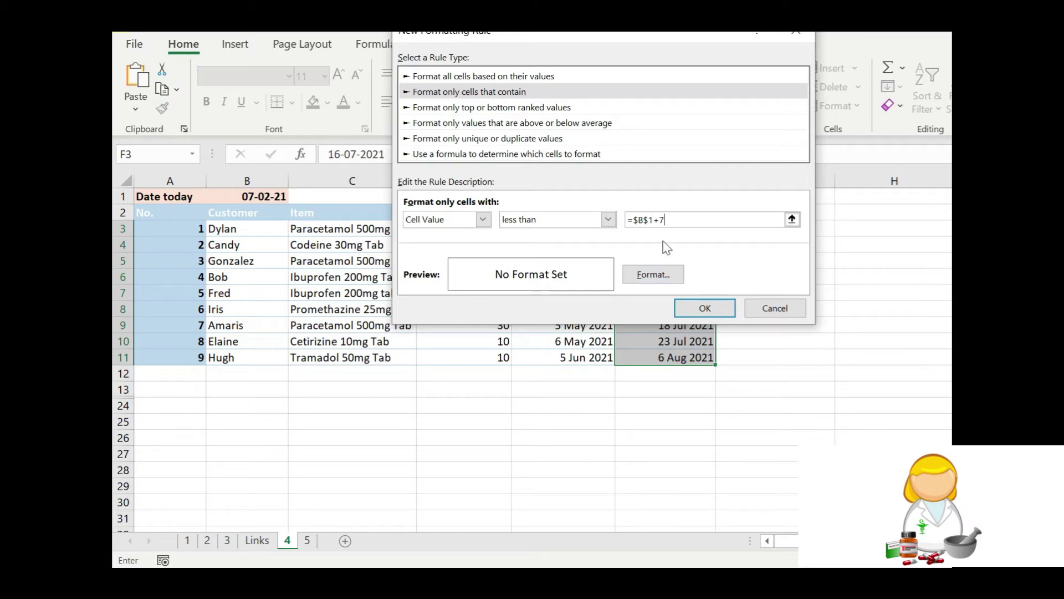
Give the delivery date rule a yellow fill and apply it
left_click(667, 276)
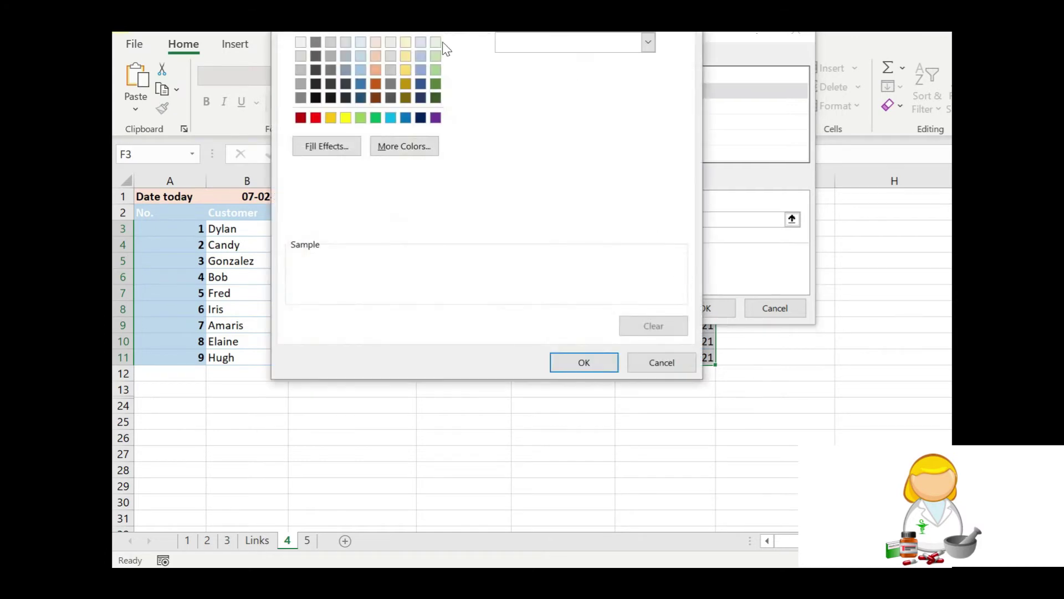
left_click(345, 117)
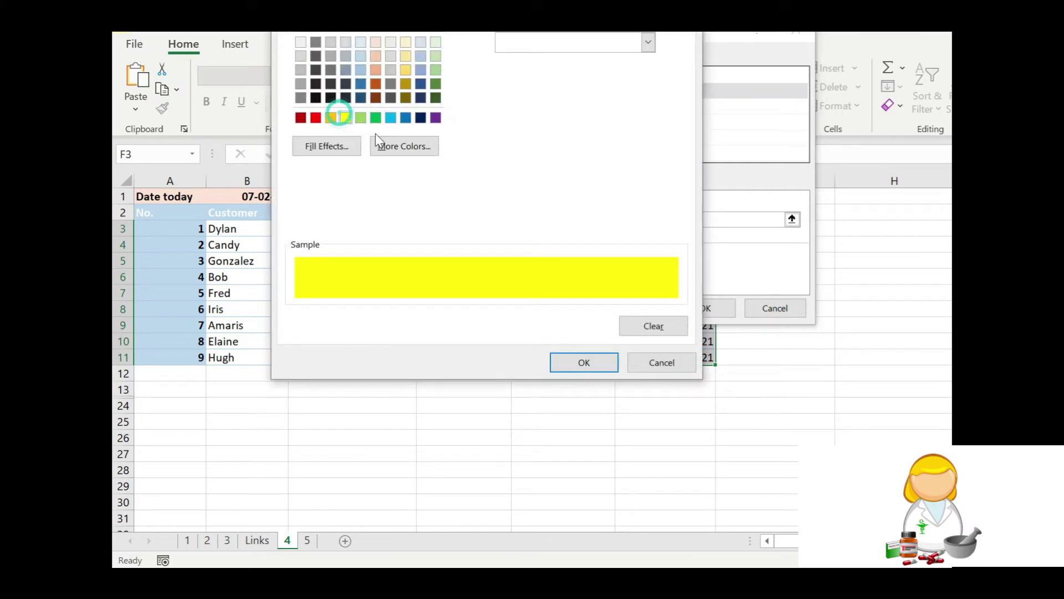
left_click(590, 360)
left_click(721, 309)
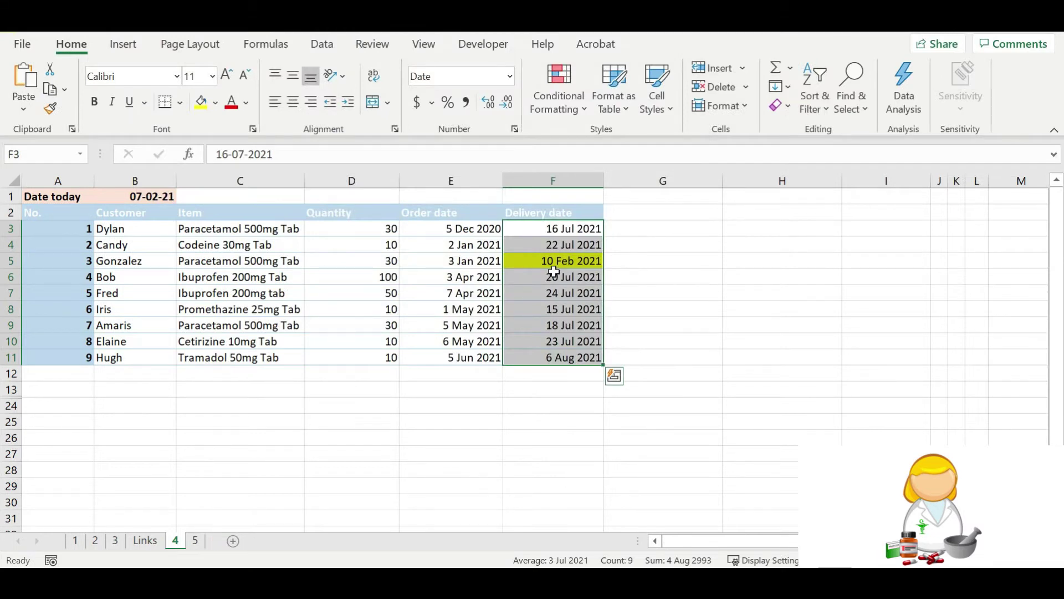
left_click(586, 263)
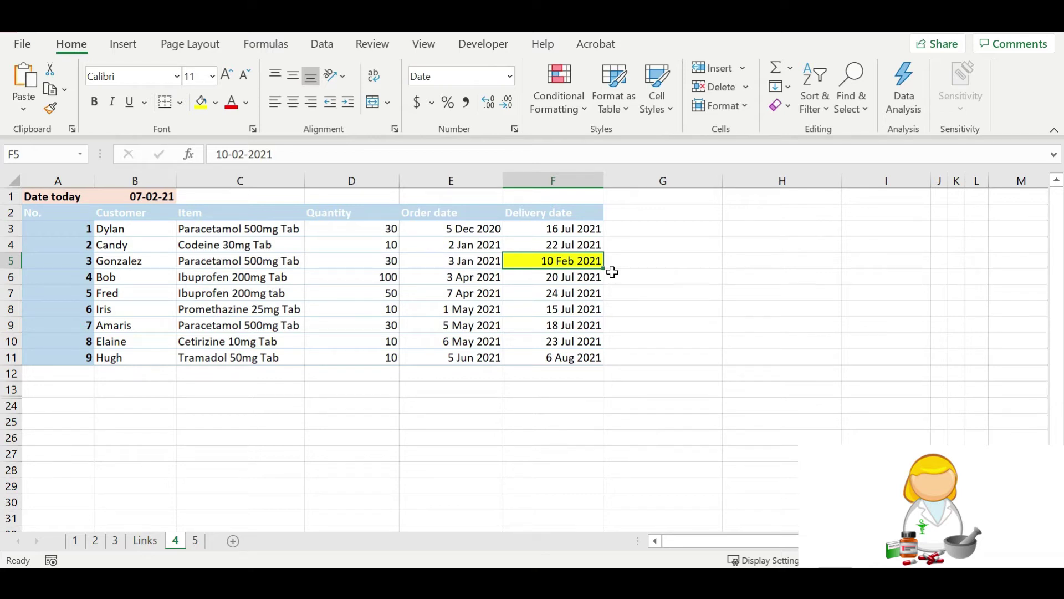
Delete both existing conditional formatting rules for the order range B3:F11
left_click_drag(569, 357, 163, 226)
left_click(559, 94)
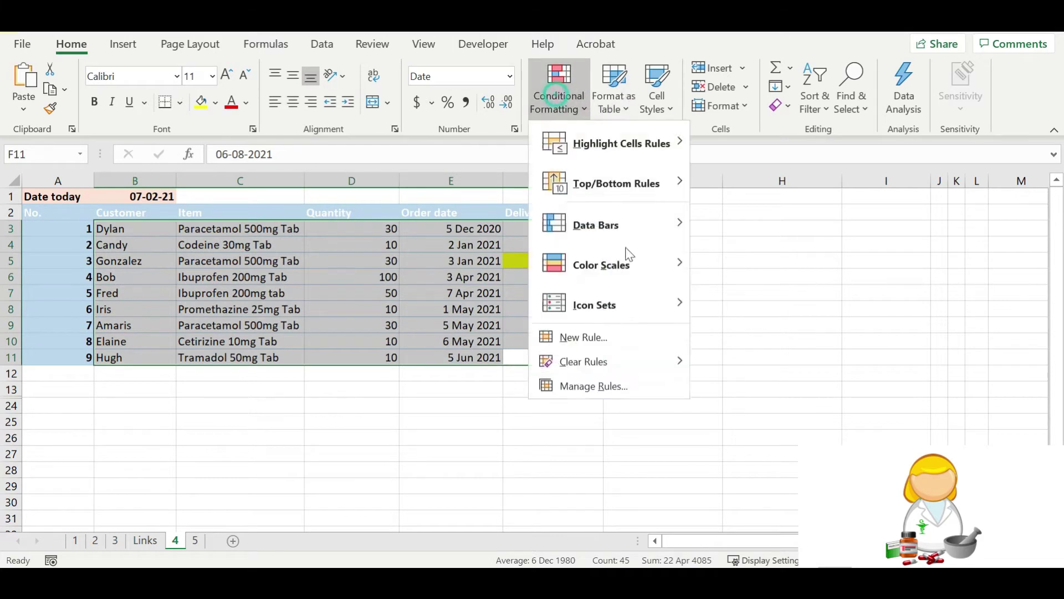
left_click(629, 385)
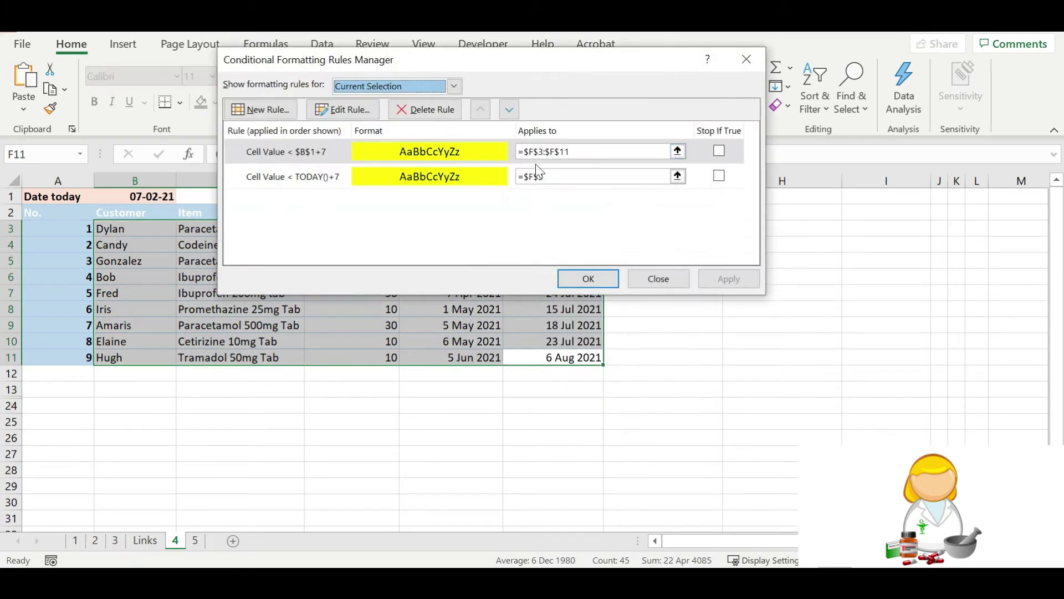
left_click(582, 175)
left_click(586, 155)
left_click(377, 152)
left_click(393, 174)
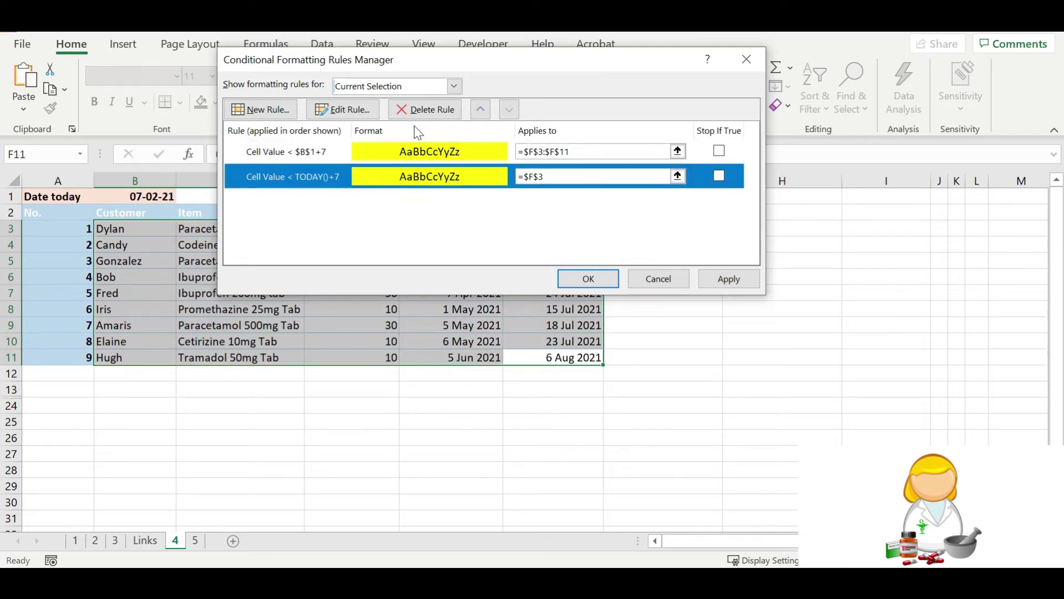
left_click(426, 109)
left_click(425, 109)
Set up a rule for B3:F11 that formats only cells with a value less than TODAY()+7
left_click(261, 109)
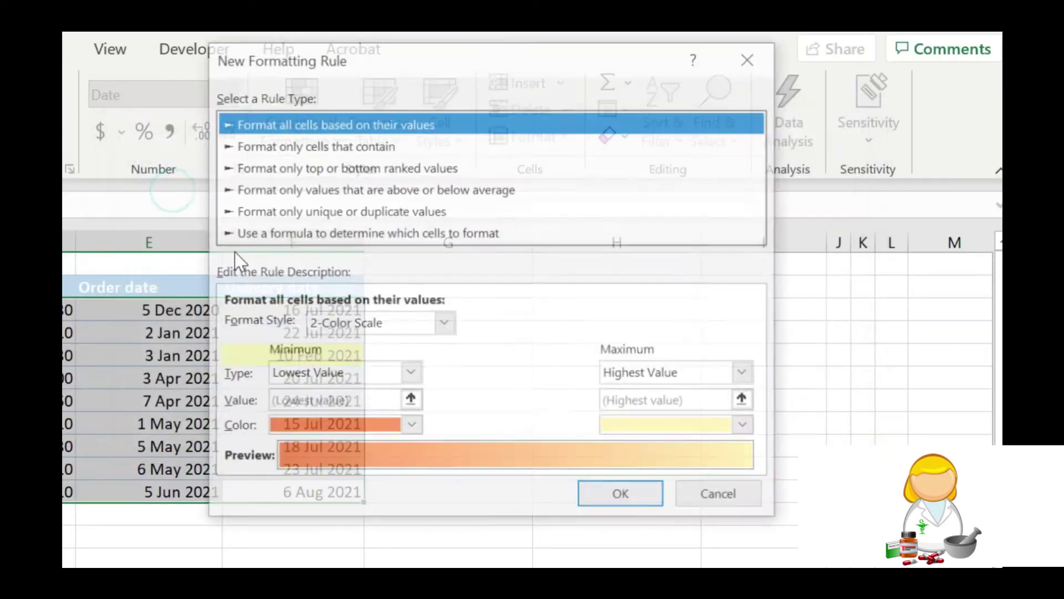
left_click(353, 144)
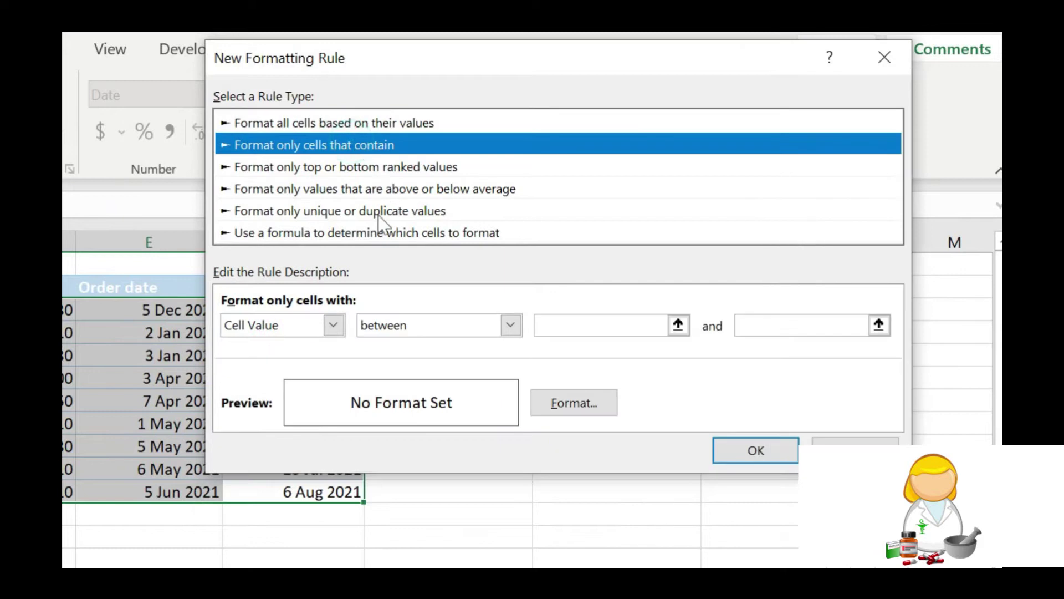
left_click(509, 325)
left_click(388, 430)
left_click(582, 326)
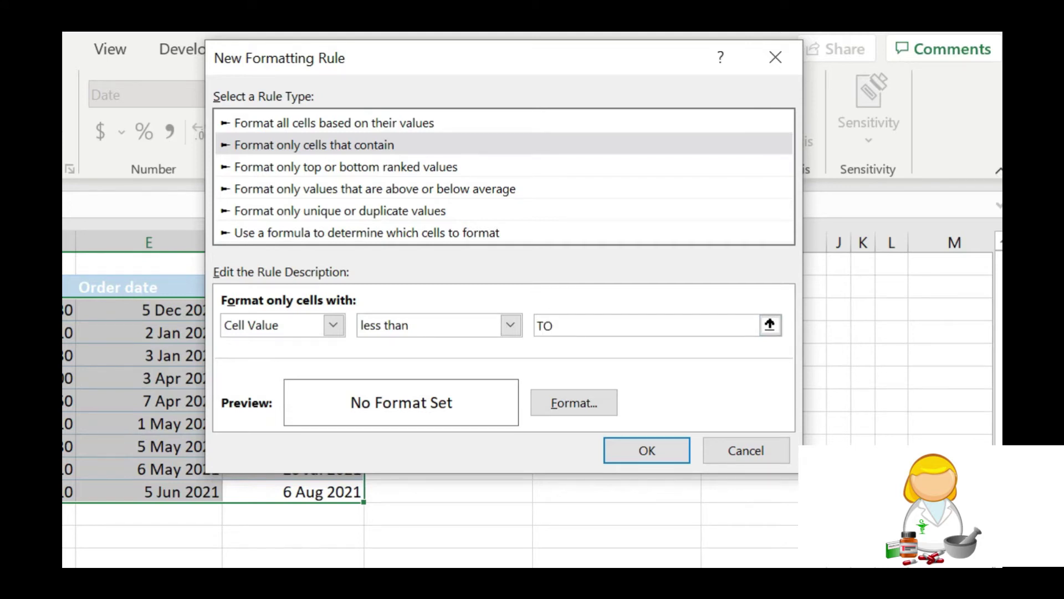
type("TO")
key("BackSpace")
key("BackSpace")
type("=TODAY")
Give the TODAY()+7 rule a yellow fill and add it to the rule list
left_click(553, 403)
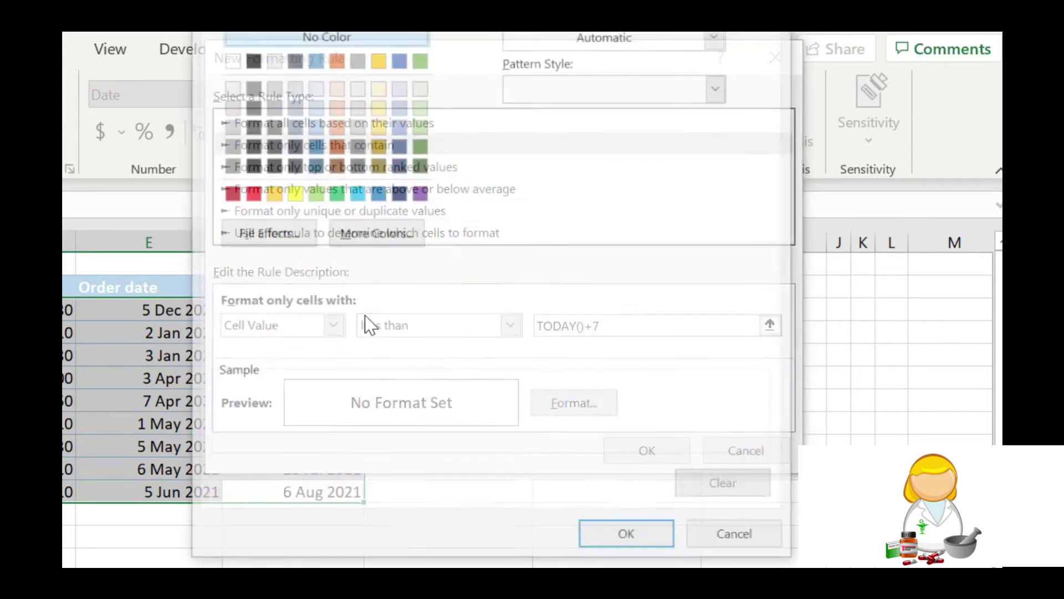
left_click(288, 194)
left_click(630, 536)
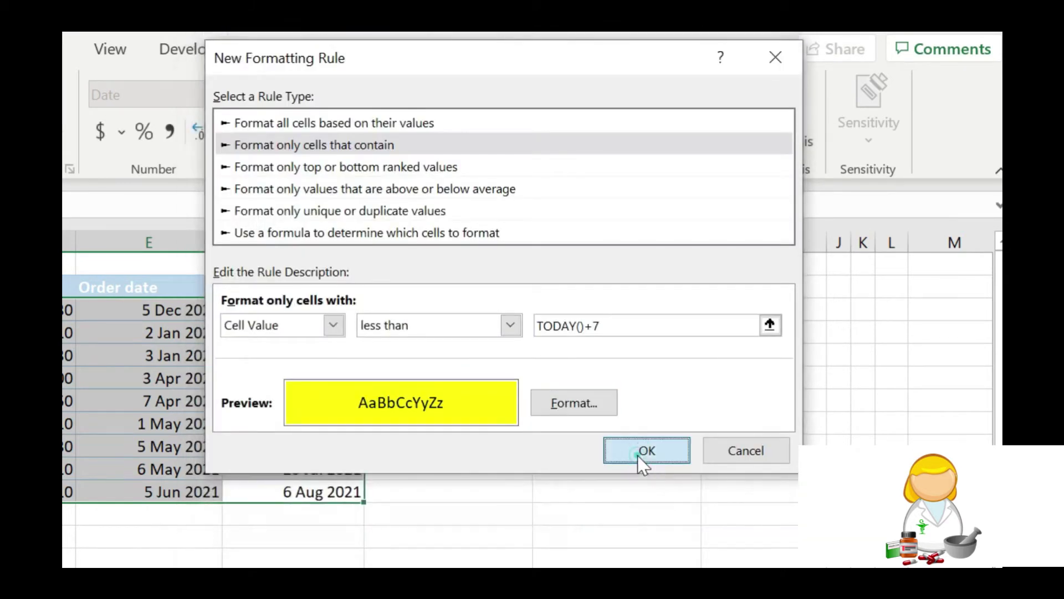
left_click(639, 456)
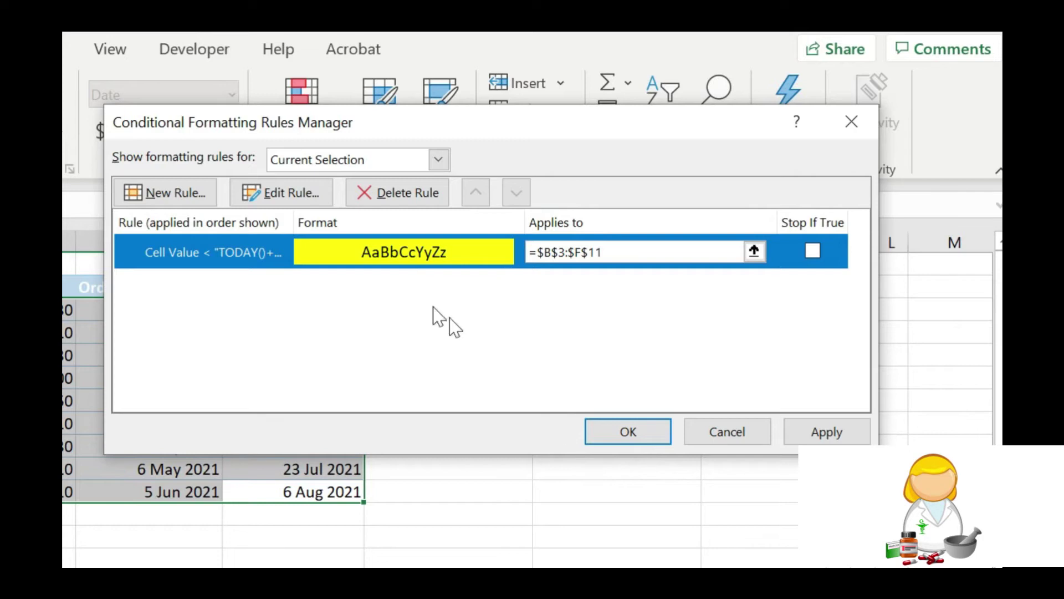
Remove the quotation marks from the rule's value so it reads =TODAY()+7, and apply the rule
left_click(276, 192)
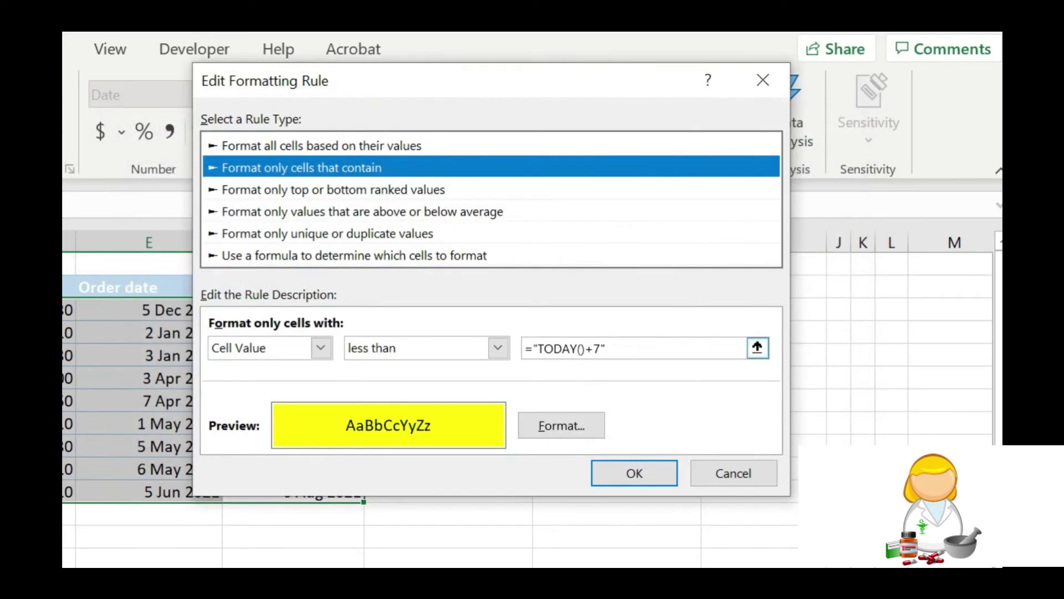
left_click(535, 348)
key("BackSpace")
left_click(625, 348)
key("BackSpace")
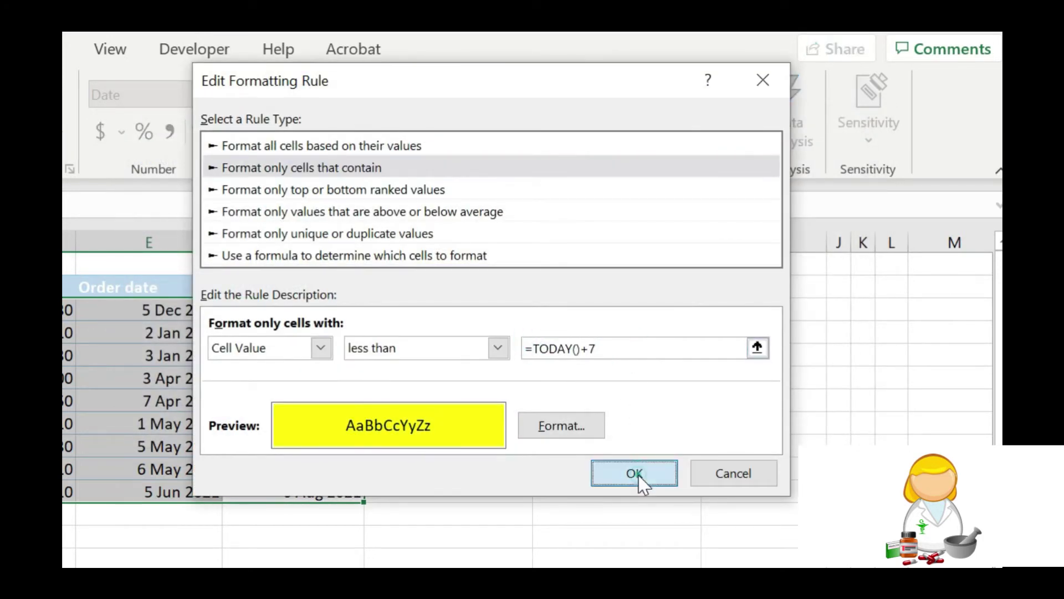
left_click(639, 476)
left_click(637, 428)
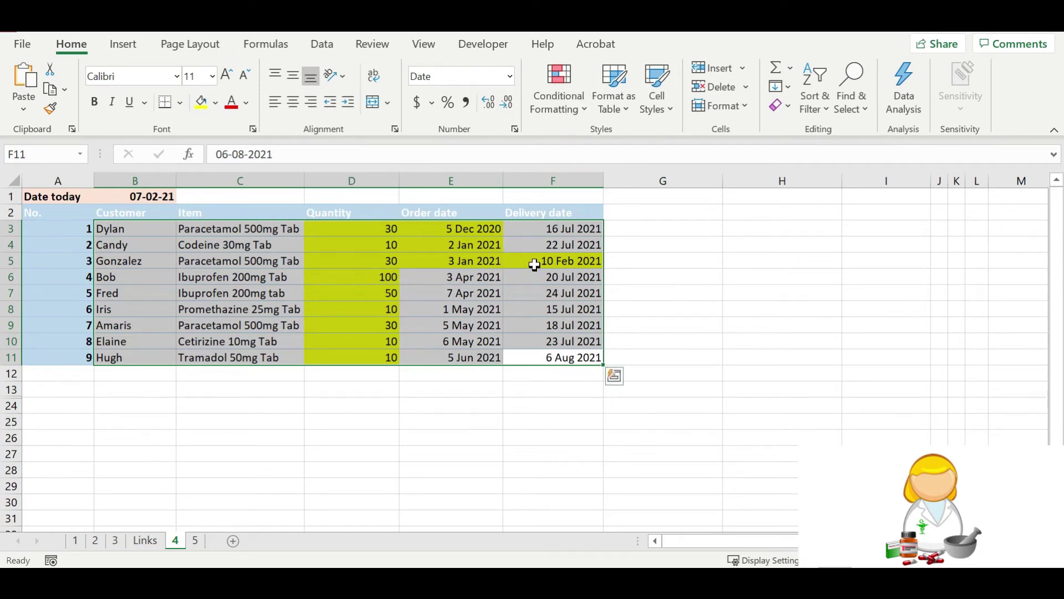
Delete the cell value rule from the selected order range
left_click(547, 111)
left_click(602, 389)
left_click(578, 187)
left_click(630, 148)
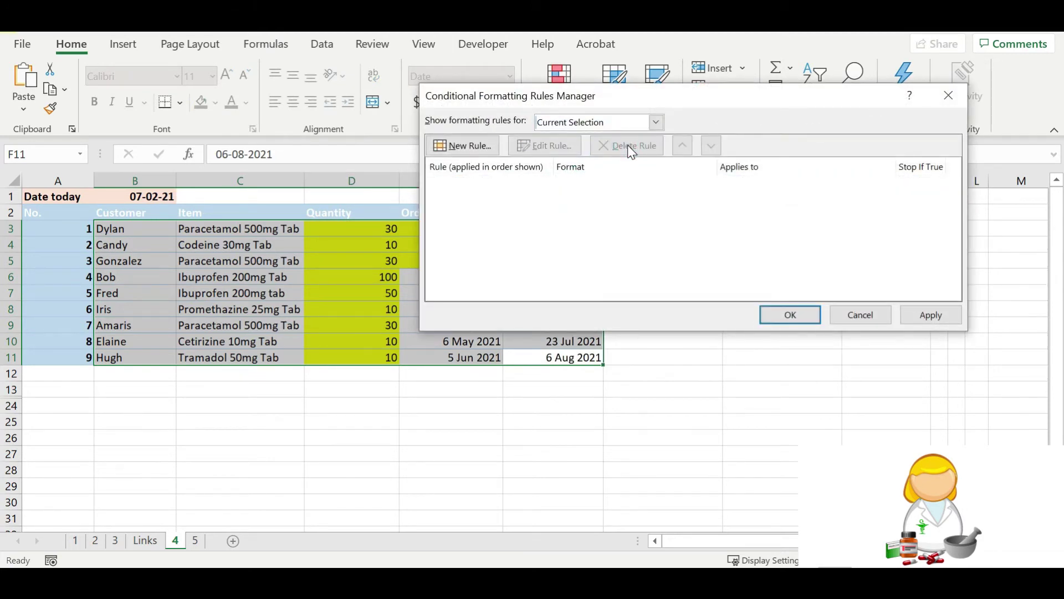
Set up a formula-based rule for B3:F11 using =IF($F3<(TODAY()+7),TRUE,FALSE)
left_click(468, 148)
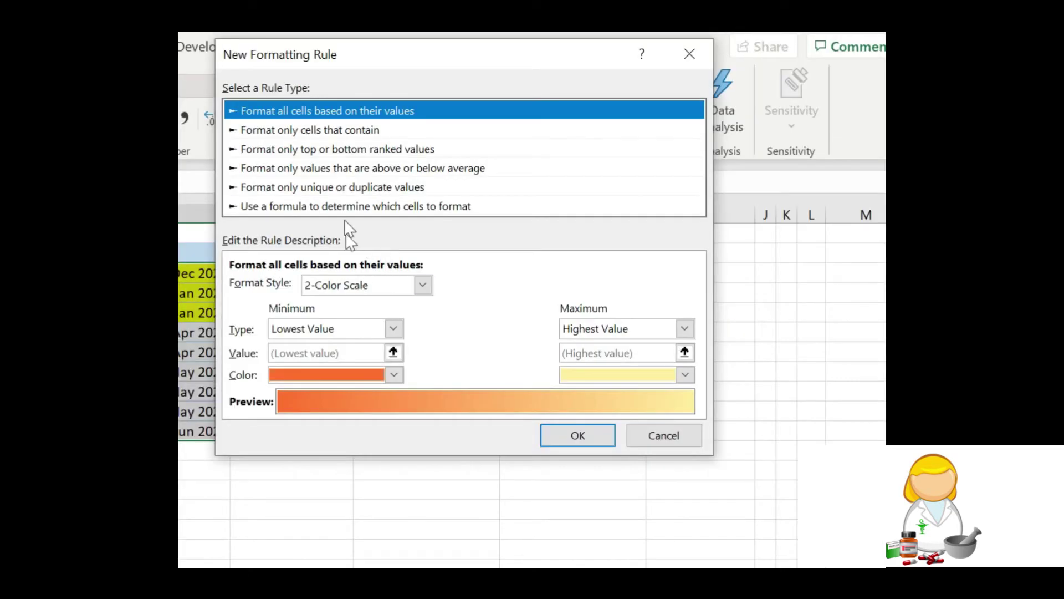
left_click(593, 174)
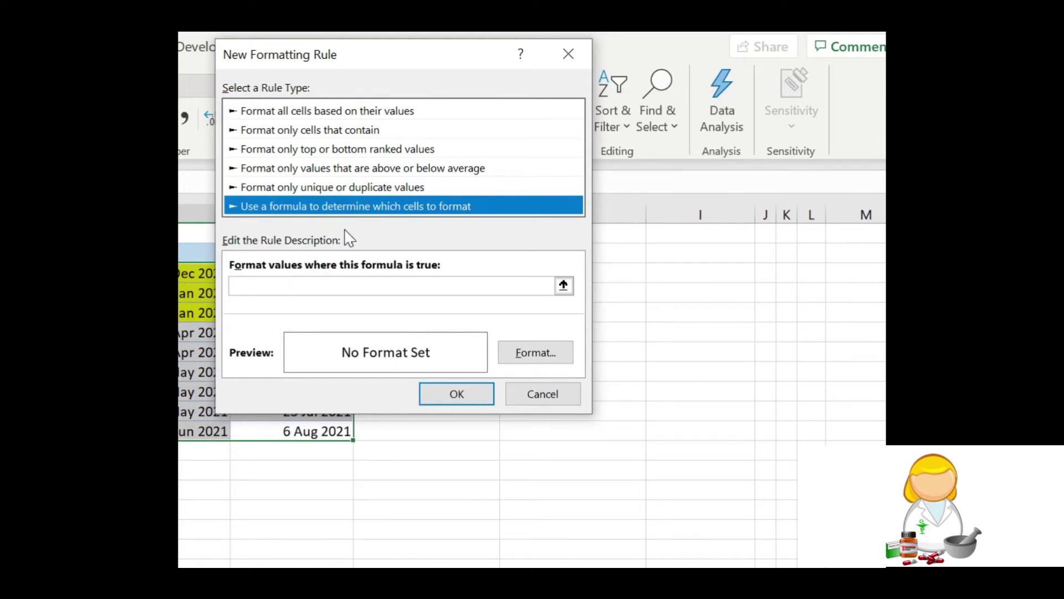
left_click(318, 292)
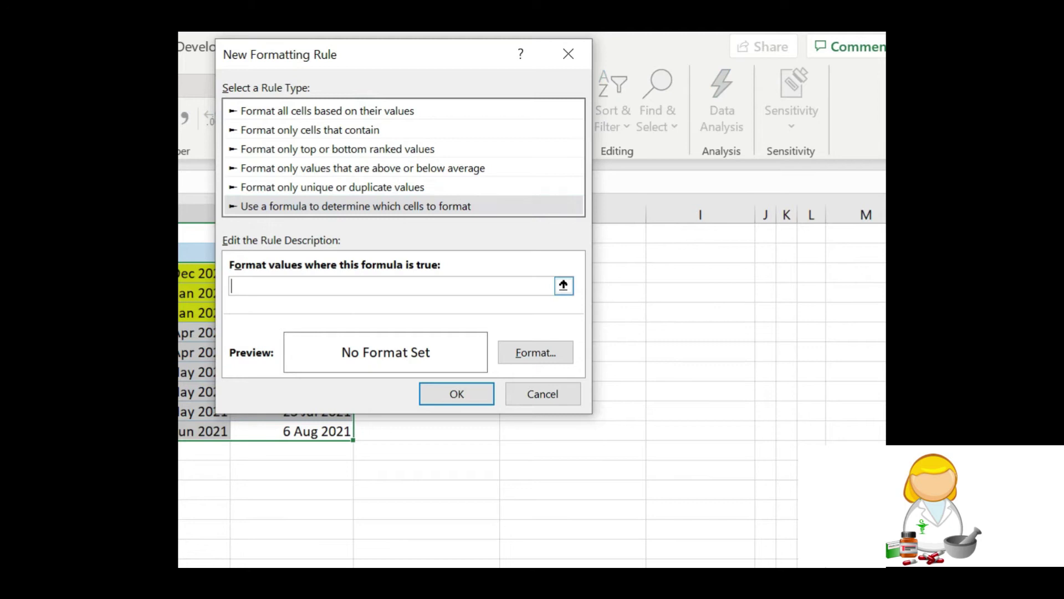
key("ctrl+v")
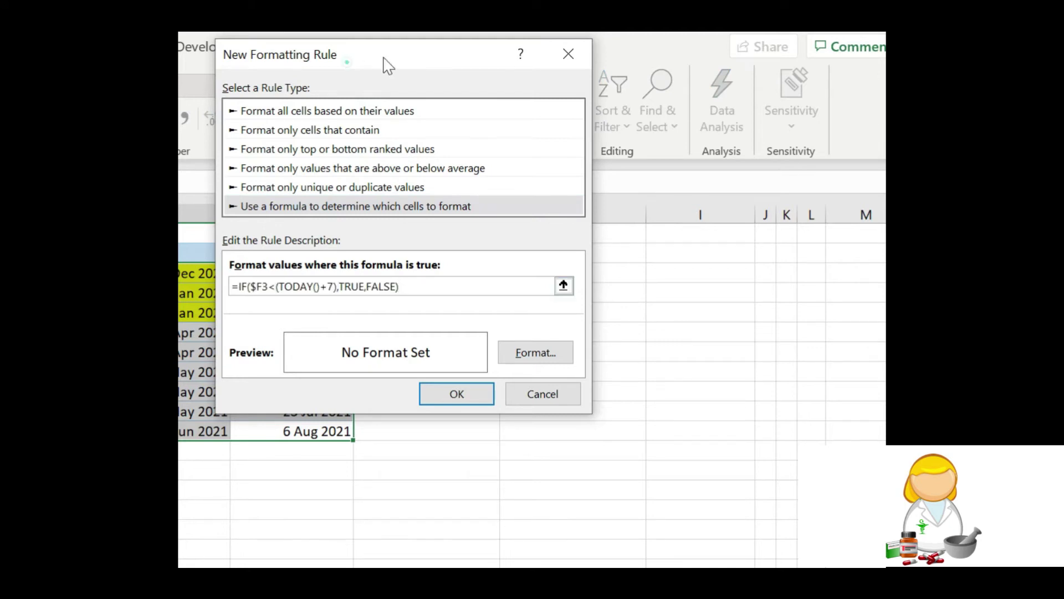
Examine the parts of the rule formula: the $F3 reference, the TODAY()+7 comparison and the TRUE and FALSE results
left_click_drag(363, 62, 517, 51)
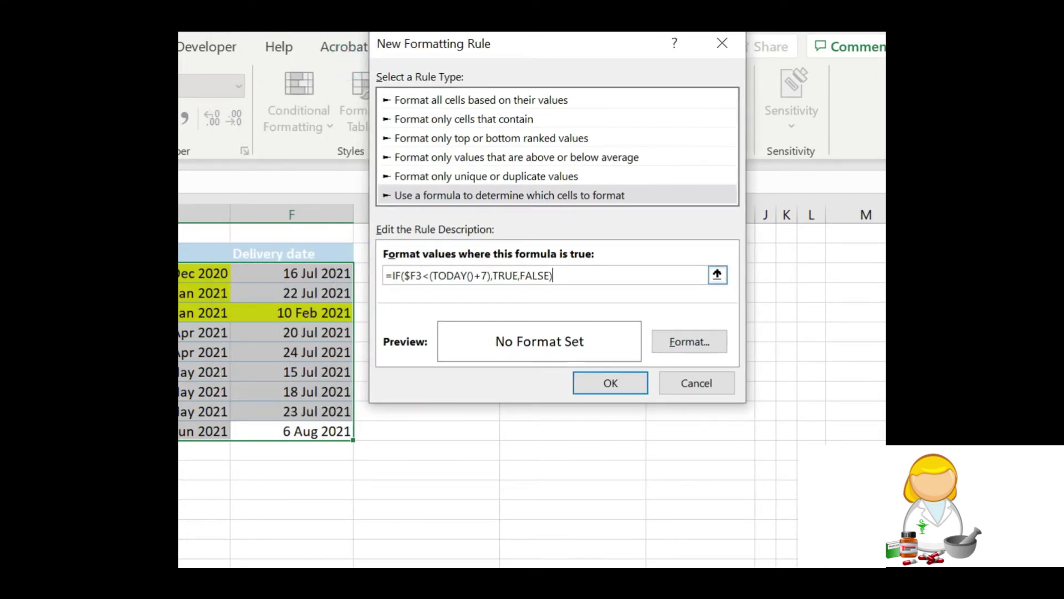
left_click(405, 275)
left_click(416, 276)
left_click(417, 276)
left_click(418, 275)
left_click(501, 276)
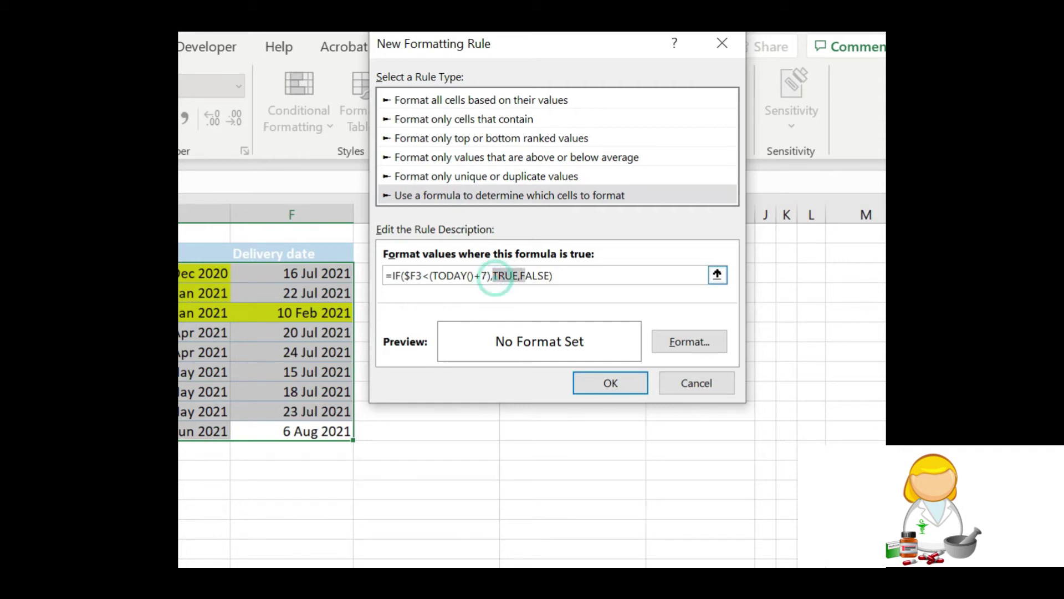
left_click(518, 276)
double_click(514, 275)
left_click_drag(520, 276, 553, 275)
Give the formula-based rule a yellow fill and apply it to the order range
left_click(673, 344)
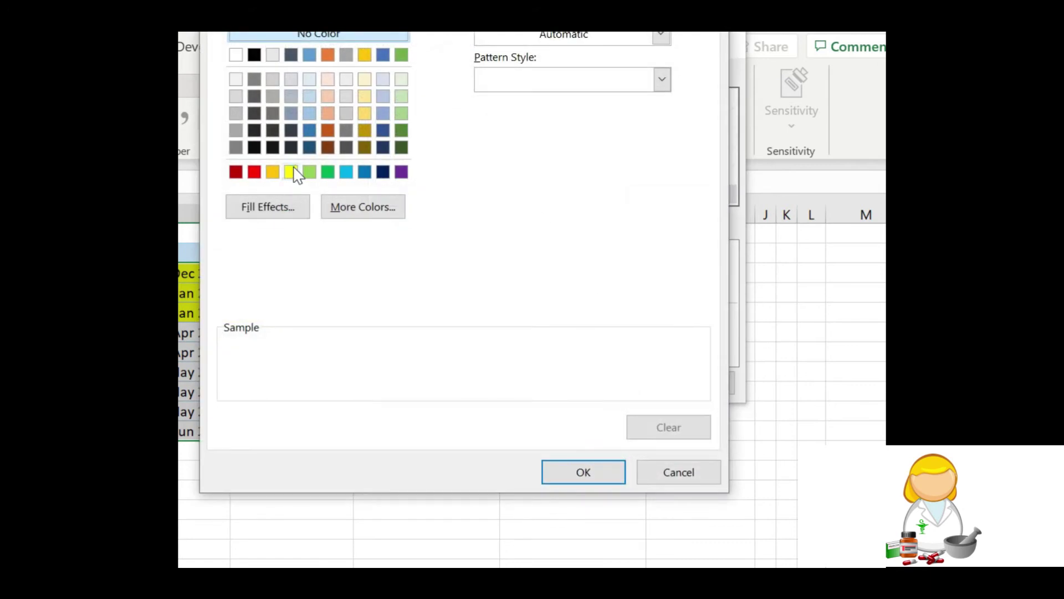
left_click(291, 172)
left_click(584, 473)
left_click(587, 381)
left_click(583, 379)
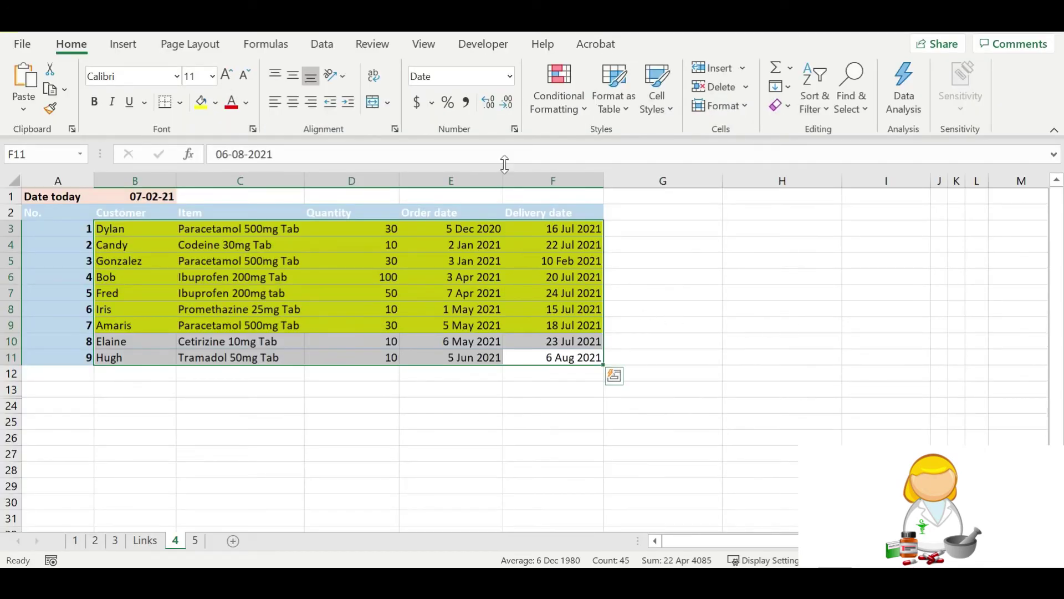
Correct the cell reference in the yellow rule's formula to $F3 and apply the edited rule
left_click(552, 106)
left_click(622, 378)
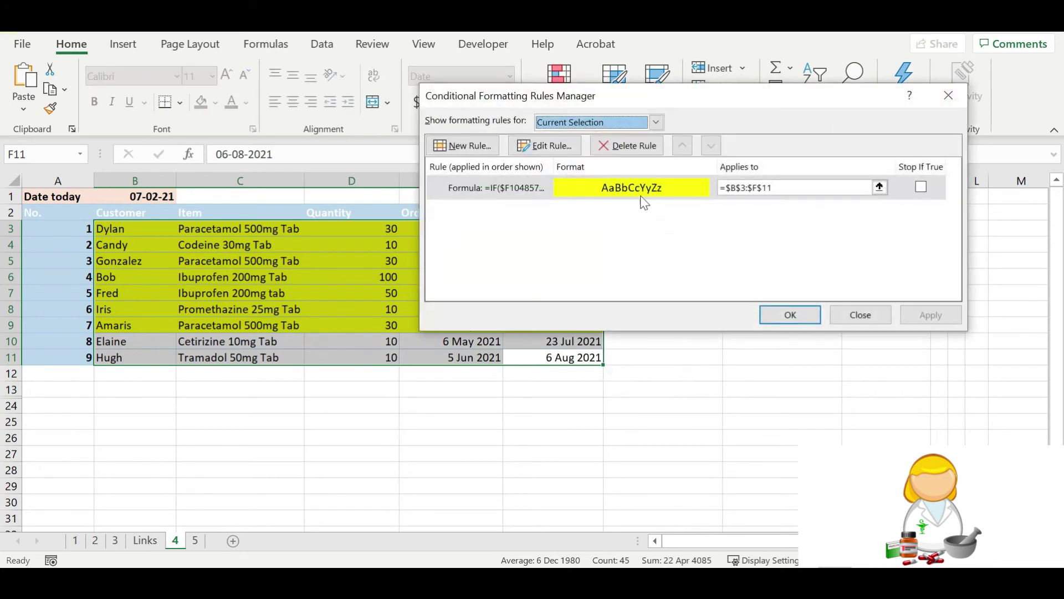
left_click(655, 189)
left_click(558, 144)
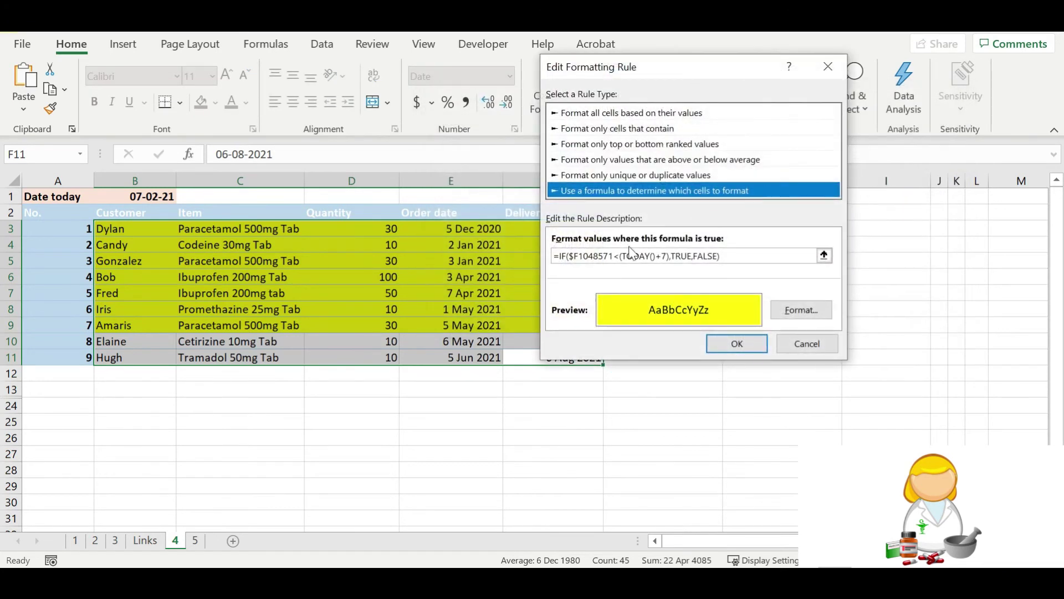
left_click_drag(612, 257, 574, 257)
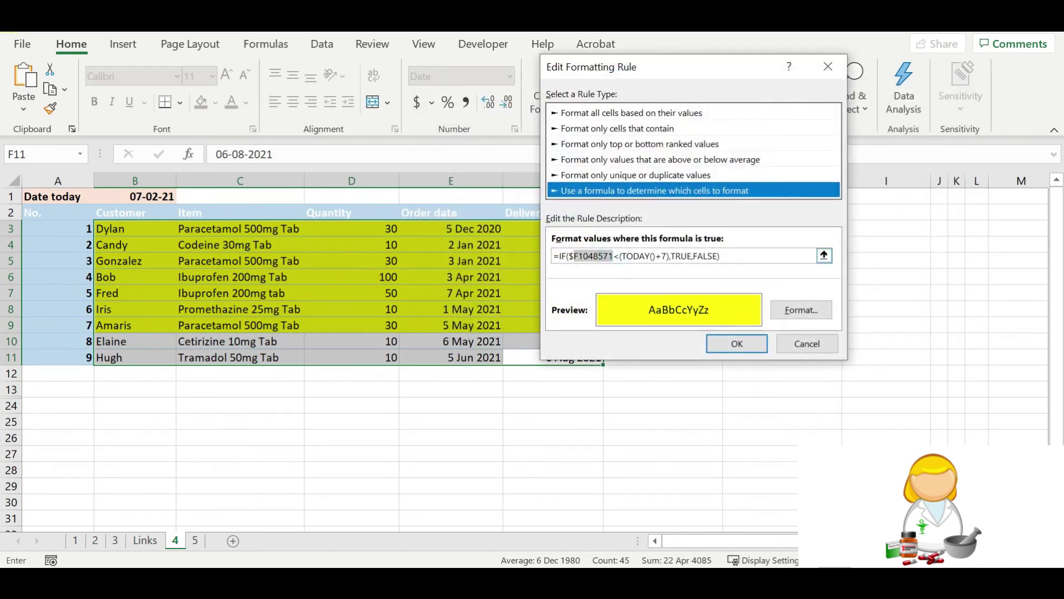
left_click_drag(586, 71, 719, 77)
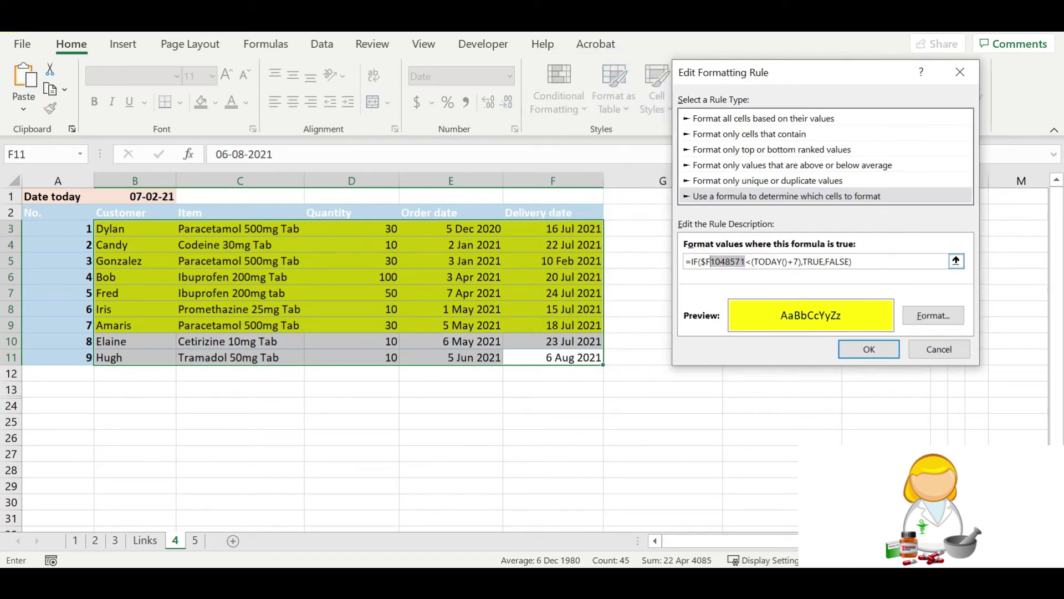
type("3")
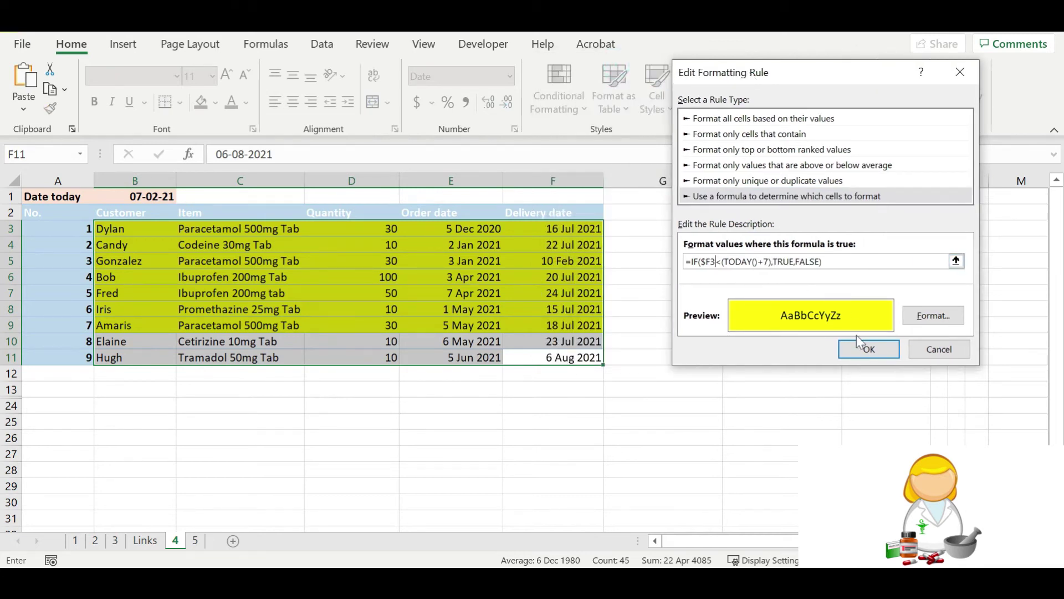
left_click(869, 351)
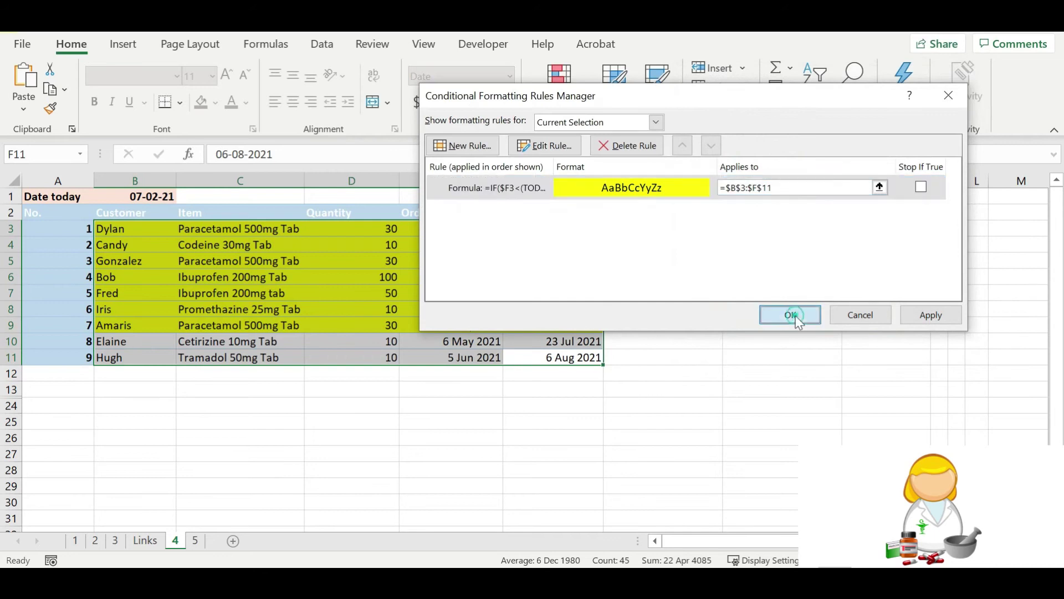
left_click(796, 314)
Change the day of the delivery date in F5 to 15 to test the rule
left_click(588, 278)
left_click(586, 260)
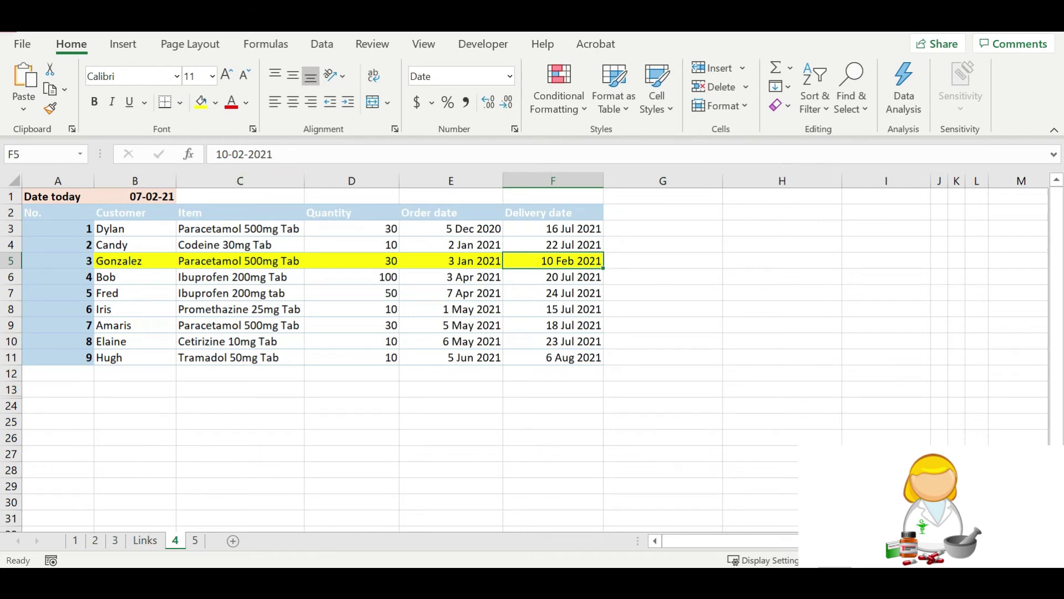
double_click(222, 154)
type("15")
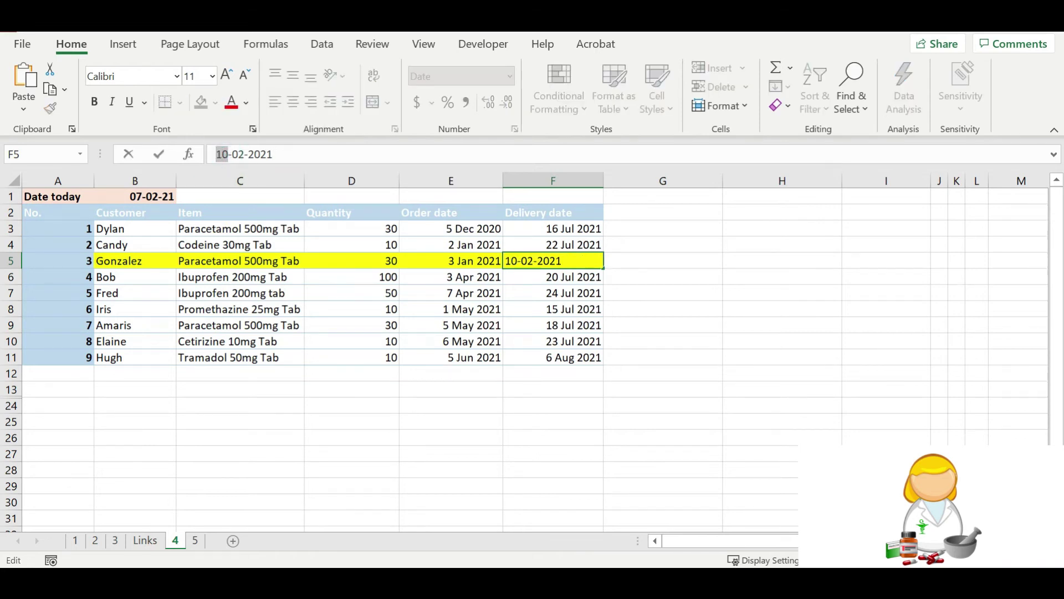
key("Return")
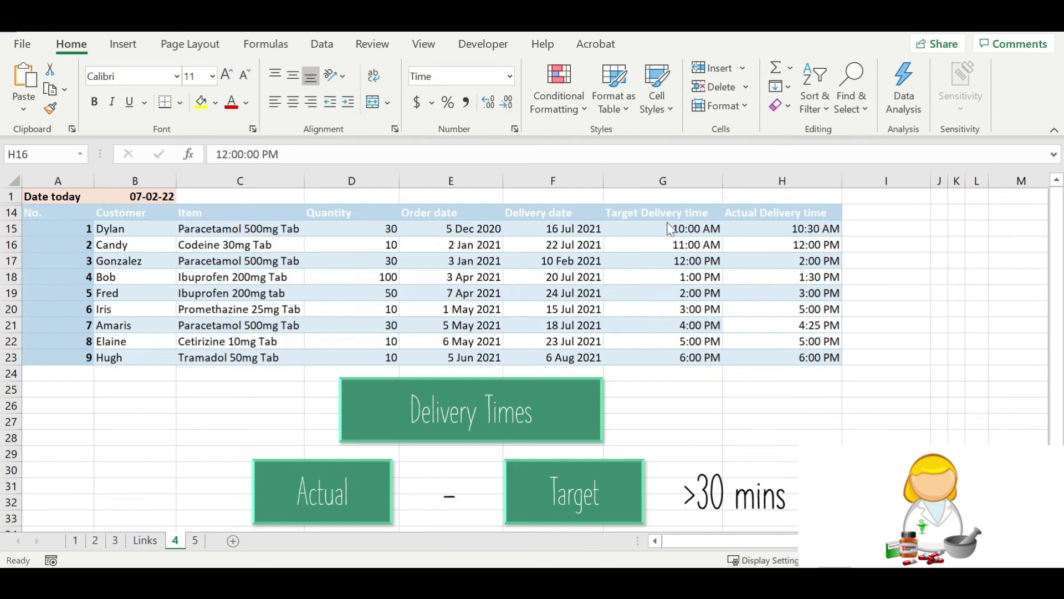
Compare the target and actual delivery times of the first two orders in columns G and H
left_click_drag(684, 227, 701, 363)
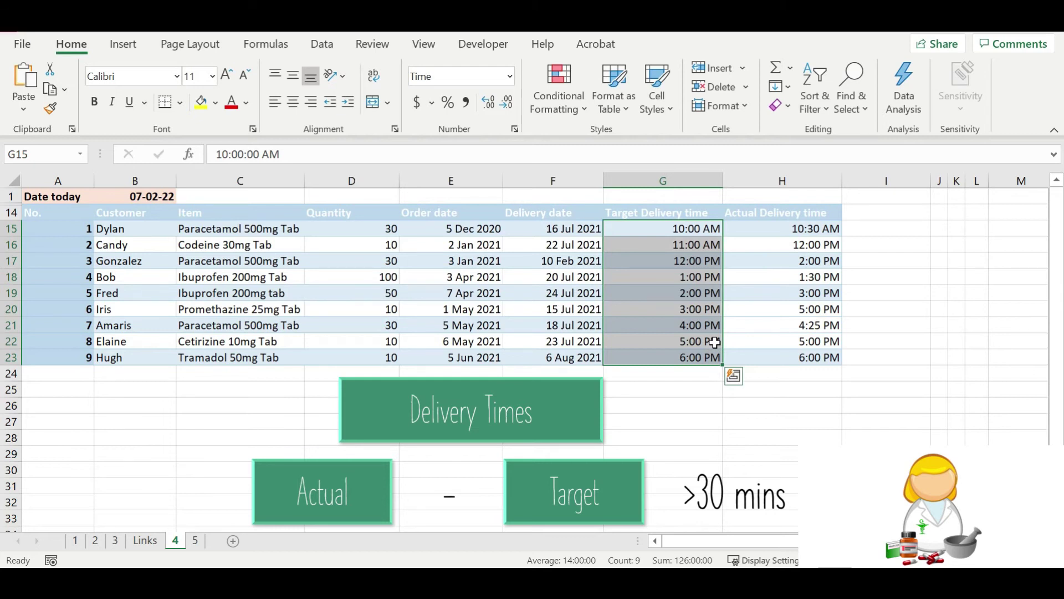
left_click(677, 228)
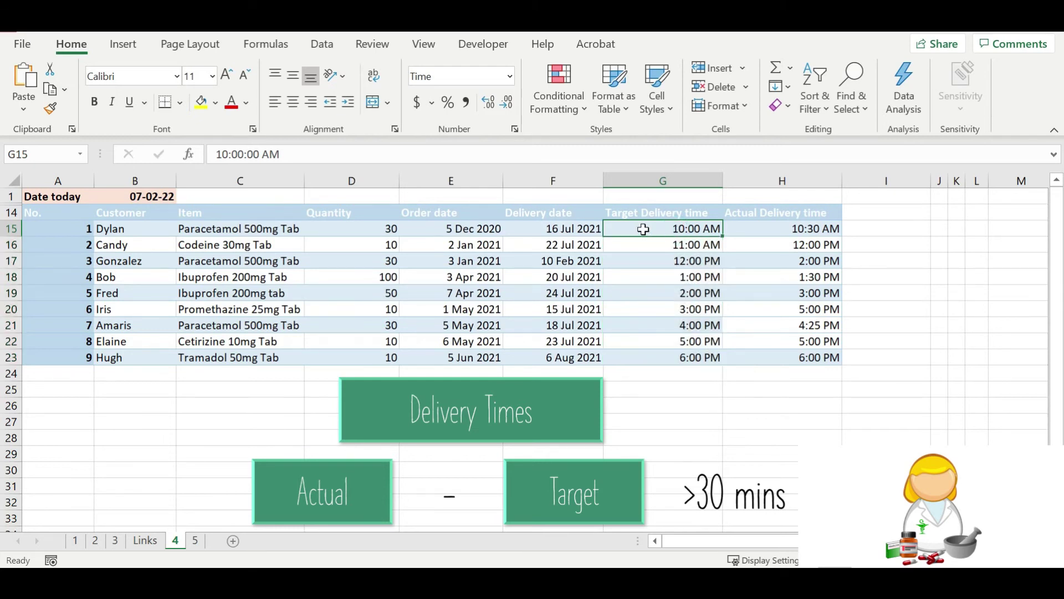
left_click(794, 228)
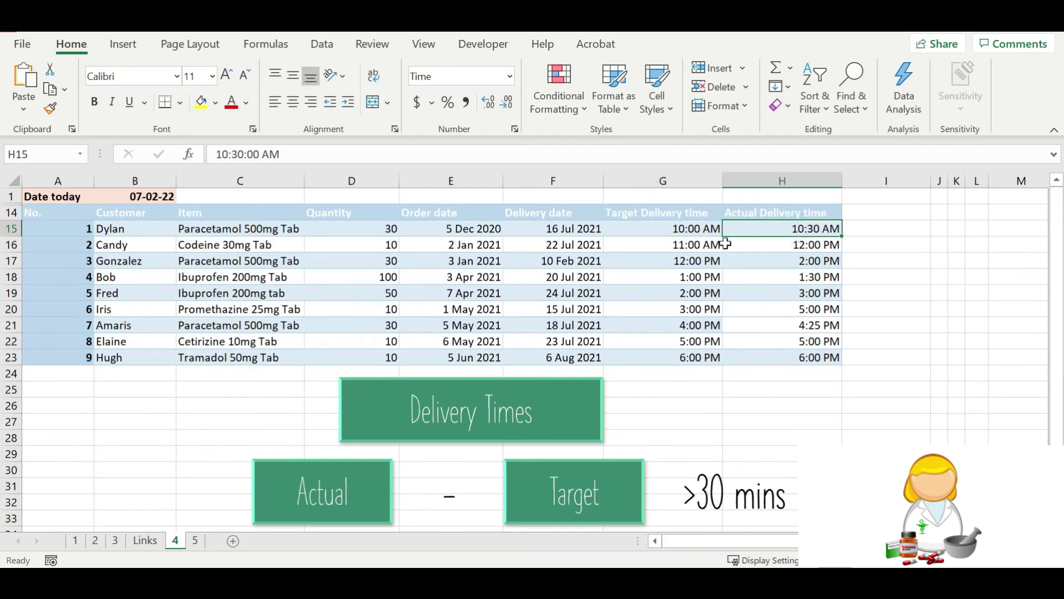
left_click(691, 248)
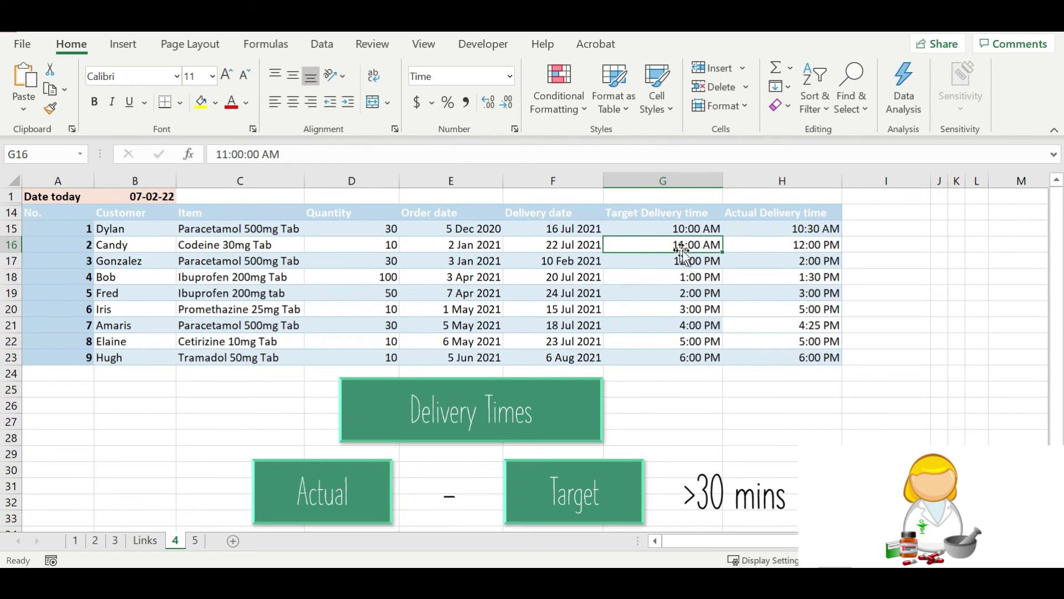
left_click(798, 242)
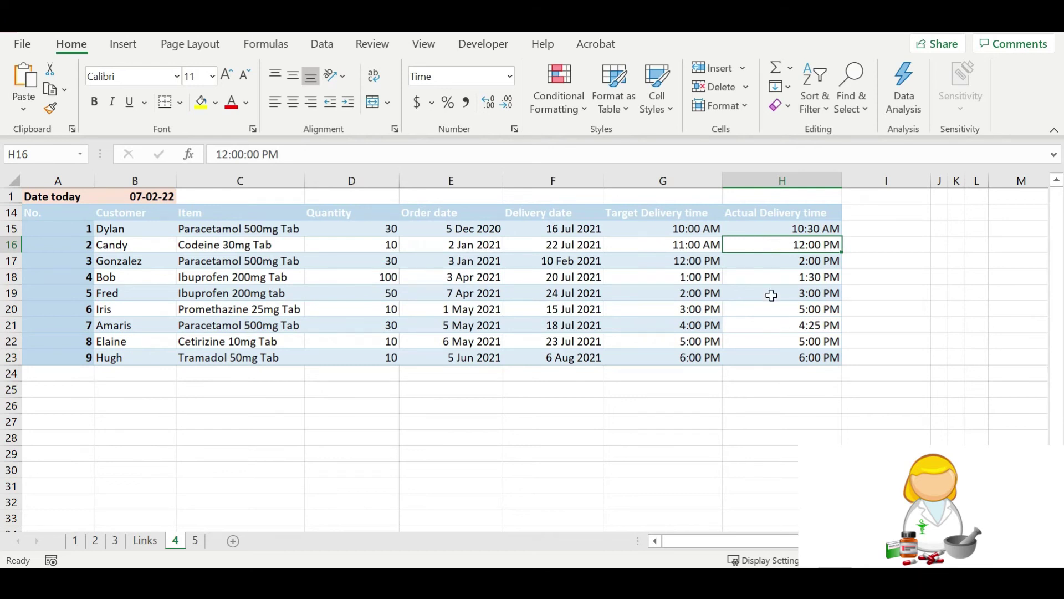
Create a formula-based conditional formatting rule for the current selection using =IF($H15>($G15+1/24/60*30),TRUE,FALSE)
left_click(559, 88)
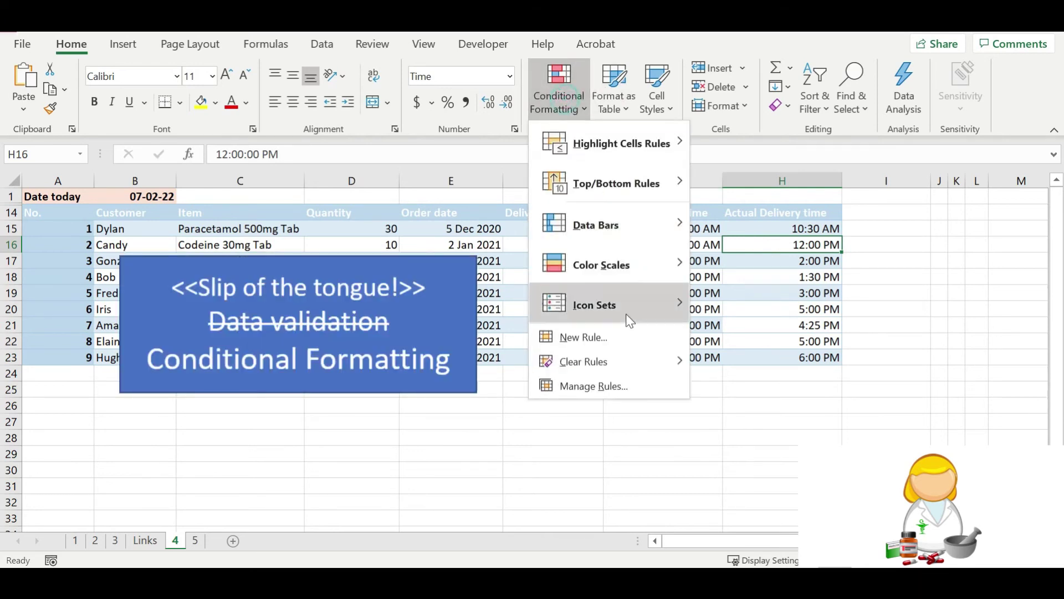
left_click(627, 379)
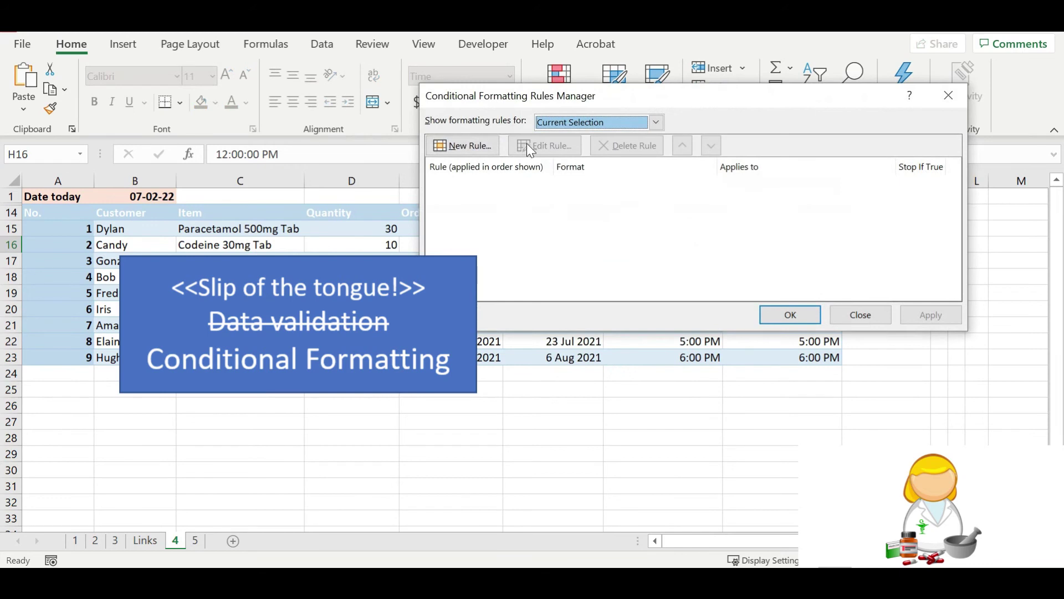
left_click(599, 122)
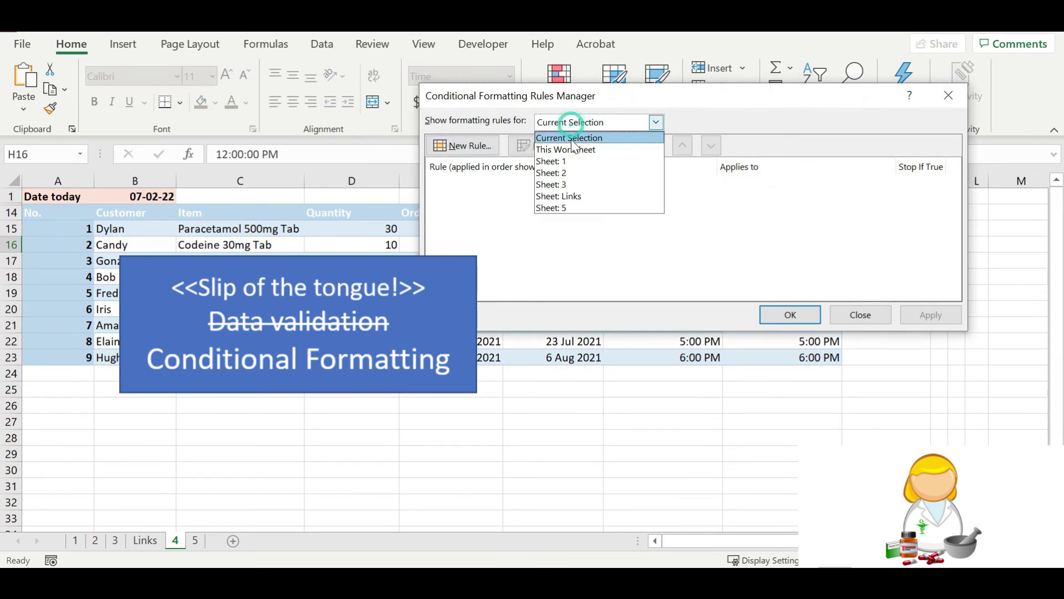
left_click(576, 136)
left_click(463, 146)
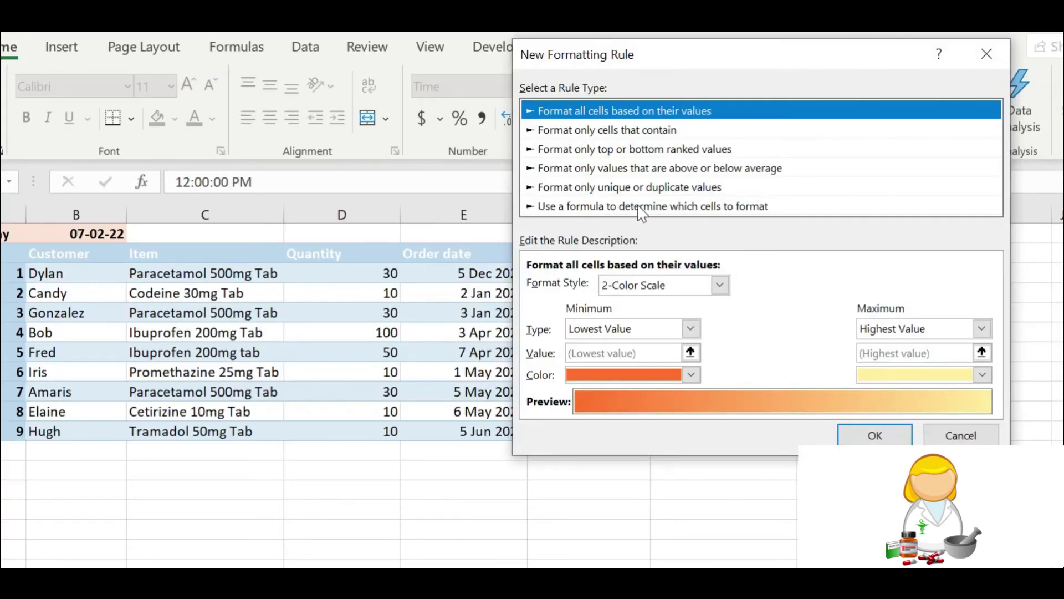
left_click(593, 173)
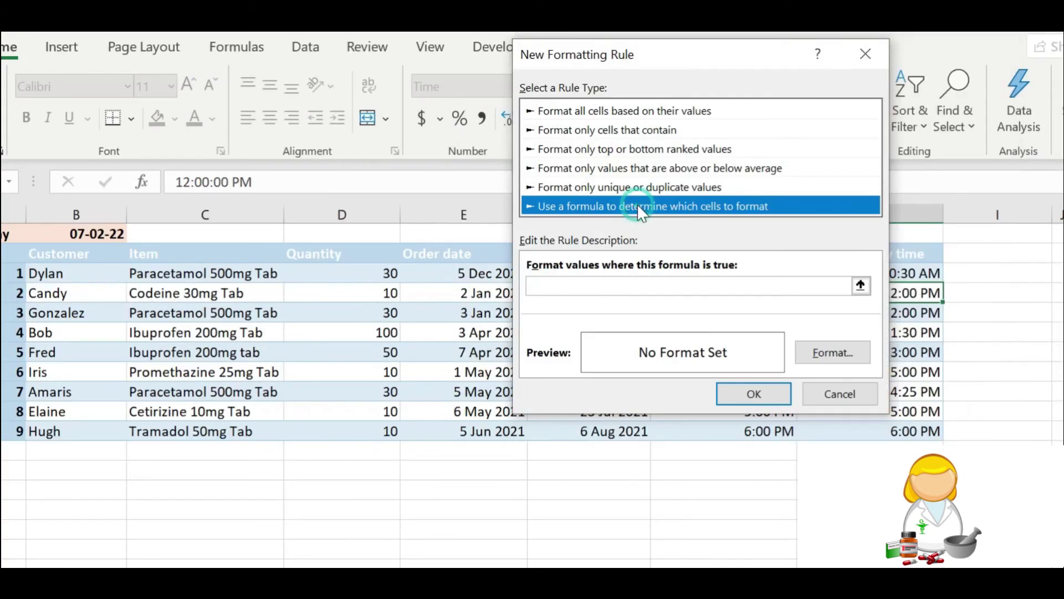
left_click(721, 286)
type("=IF($H15>($G15+1/24/60*30),TRUE,FALSE)")
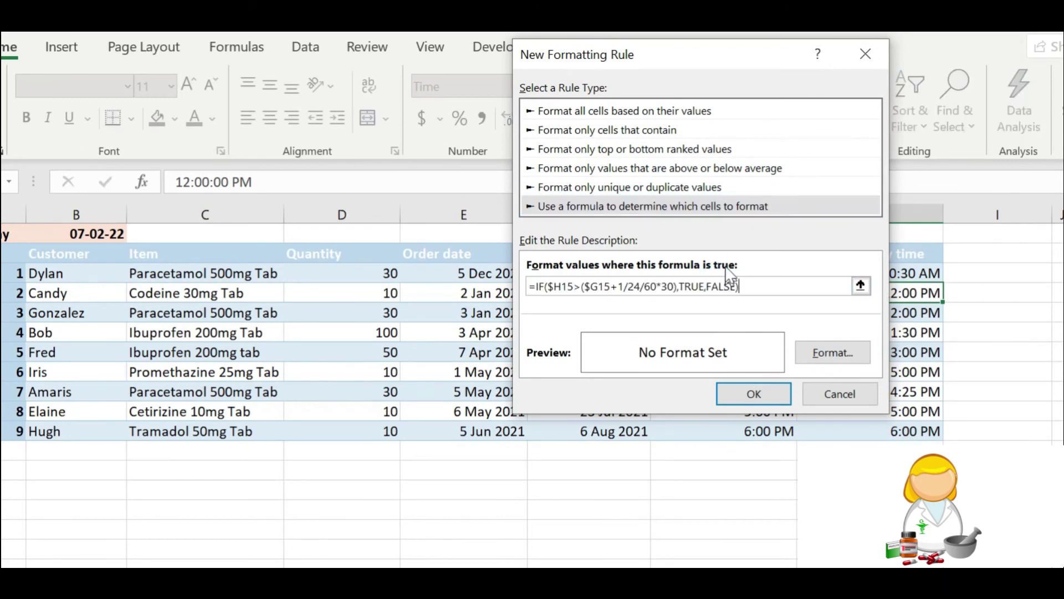
left_click_drag(686, 59, 381, 66)
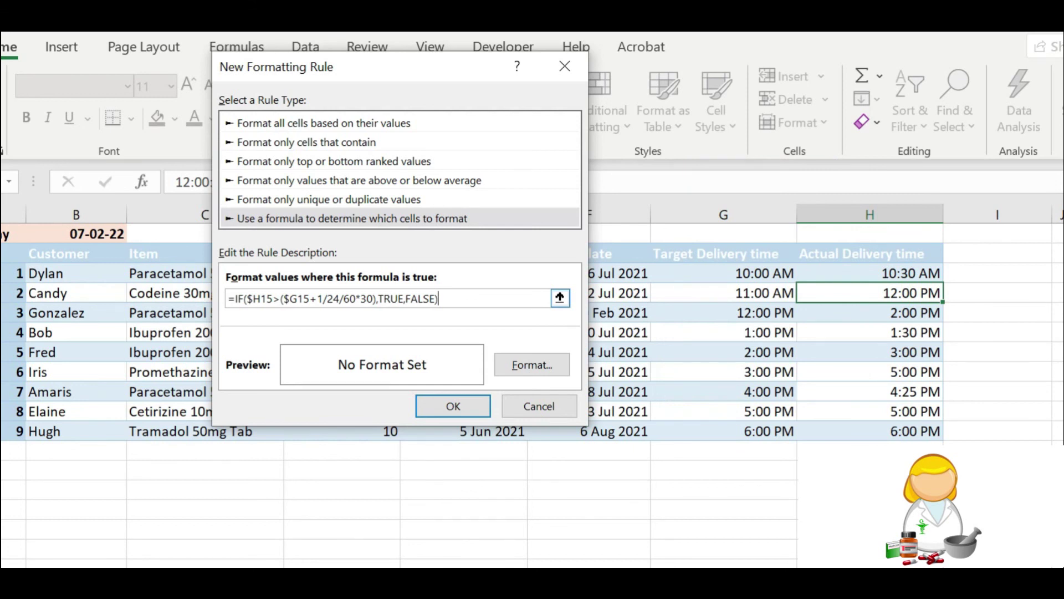
Give the delivery time rule a red fill and add it to the rule list
left_click(507, 360)
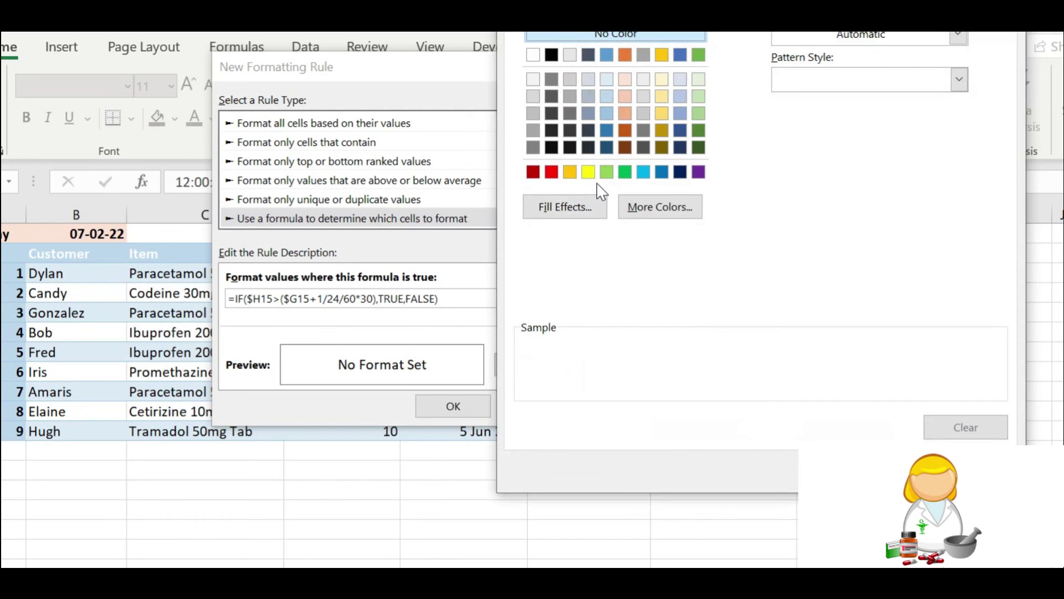
left_click(552, 172)
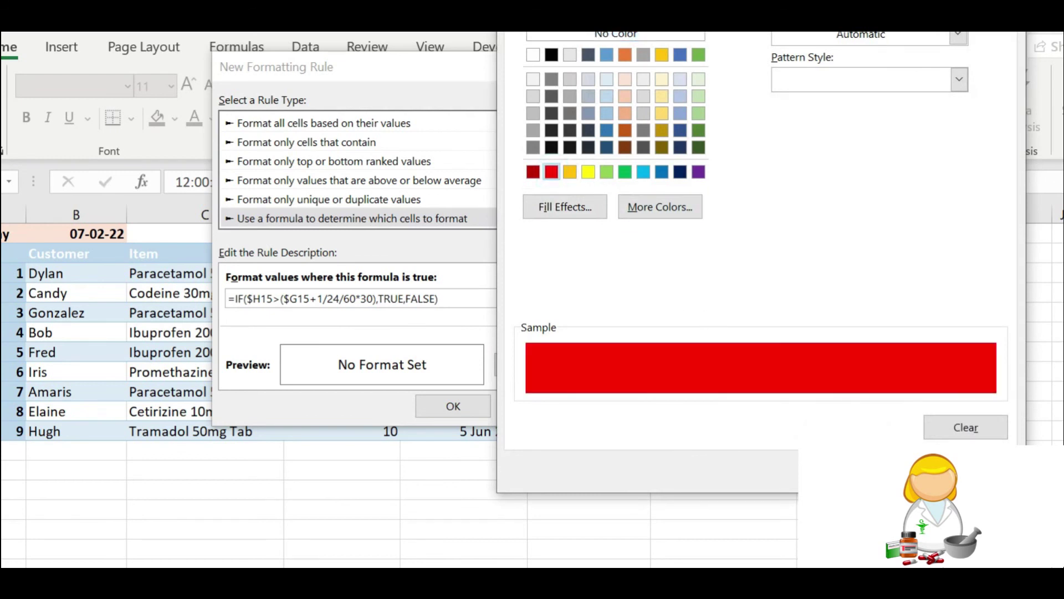
left_click(885, 470)
left_click(450, 406)
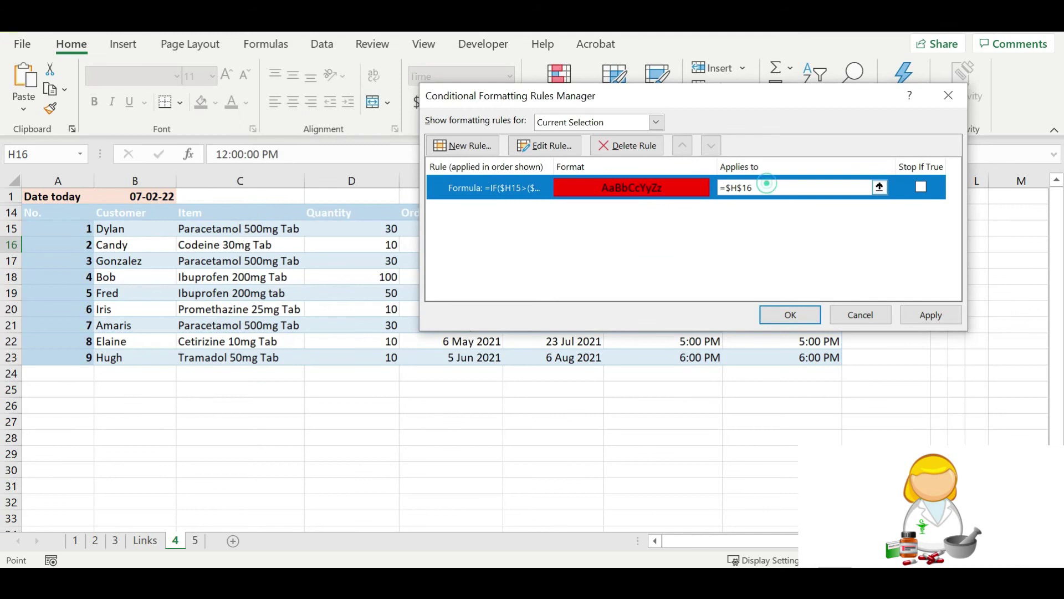
Set the red rule's range to $A$15:$H$23 and apply it to the delivery times table
left_click_drag(755, 101, 516, 413)
double_click(498, 499)
key("BackSpace")
left_click_drag(778, 357, 156, 229)
left_click_drag(773, 357, 71, 228)
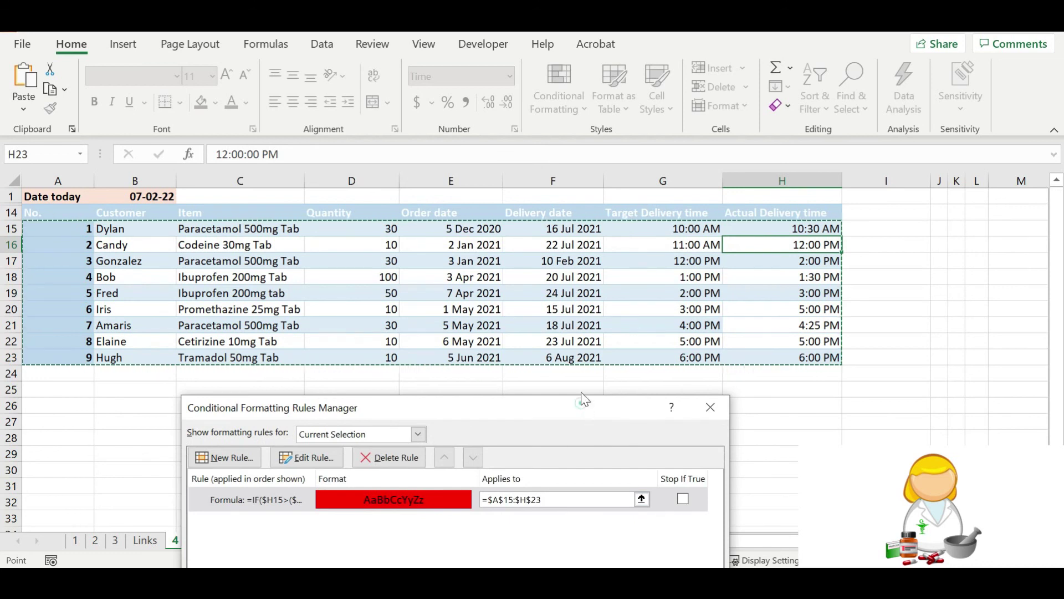
left_click(530, 448)
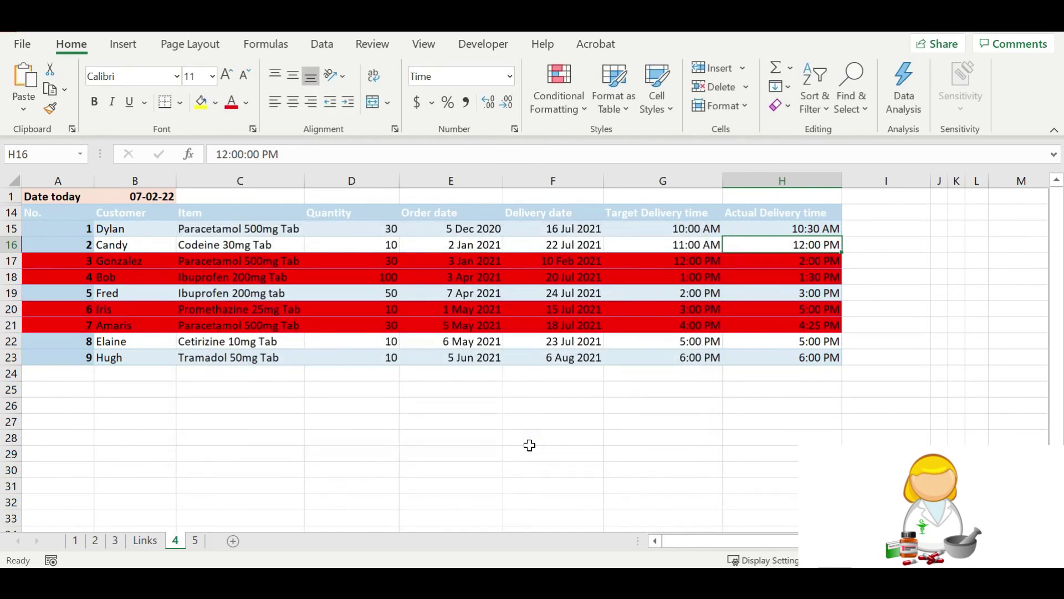